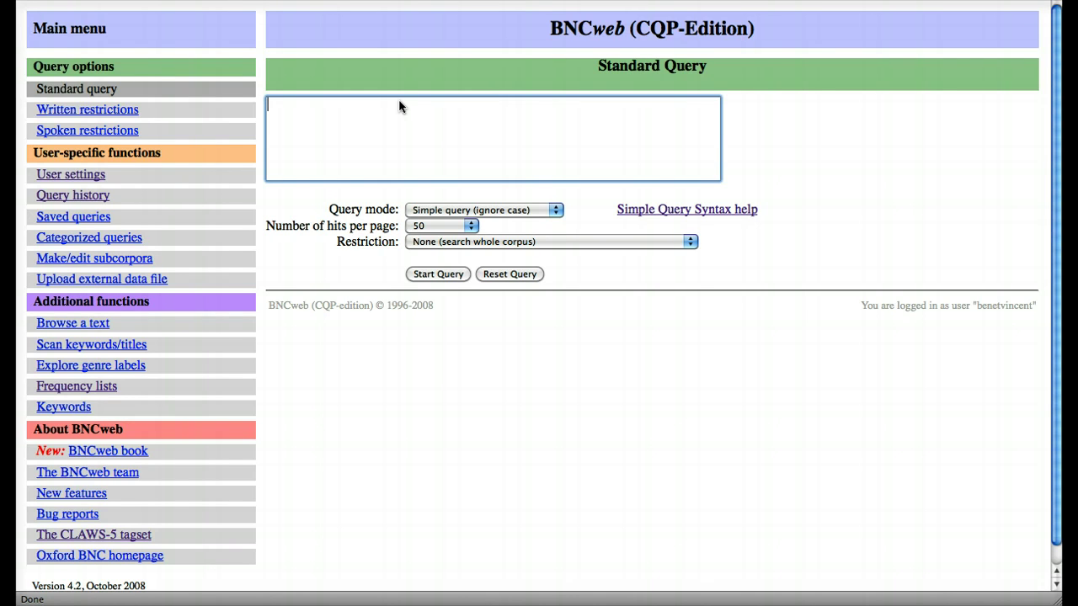
Search the whole corpus for s?ng, returning 7778 hits in 1345 texts (song, sing, sang).
type("s?ng")
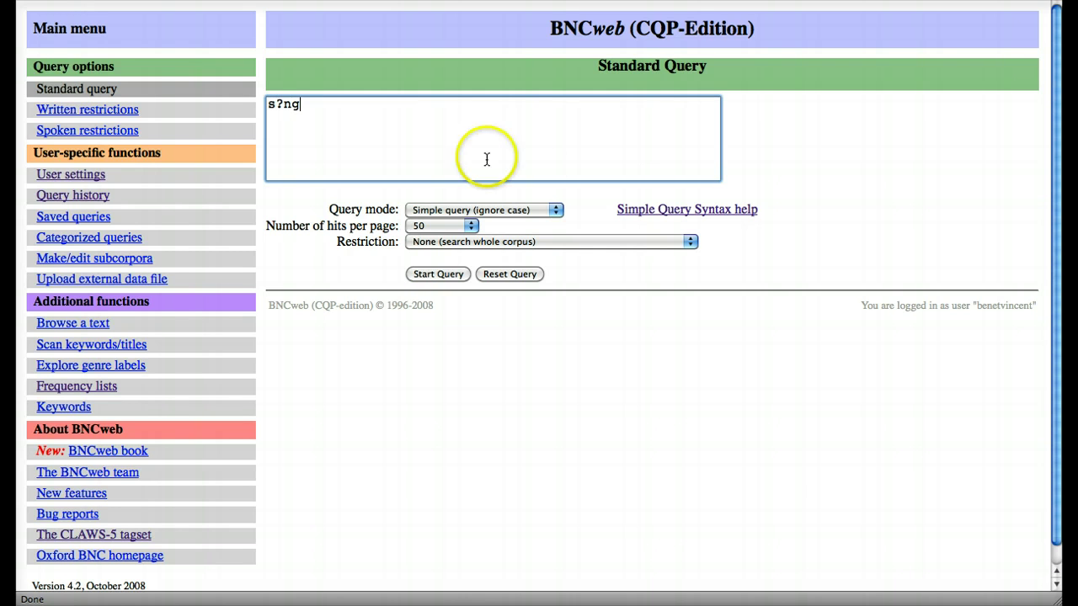
left_click(447, 276)
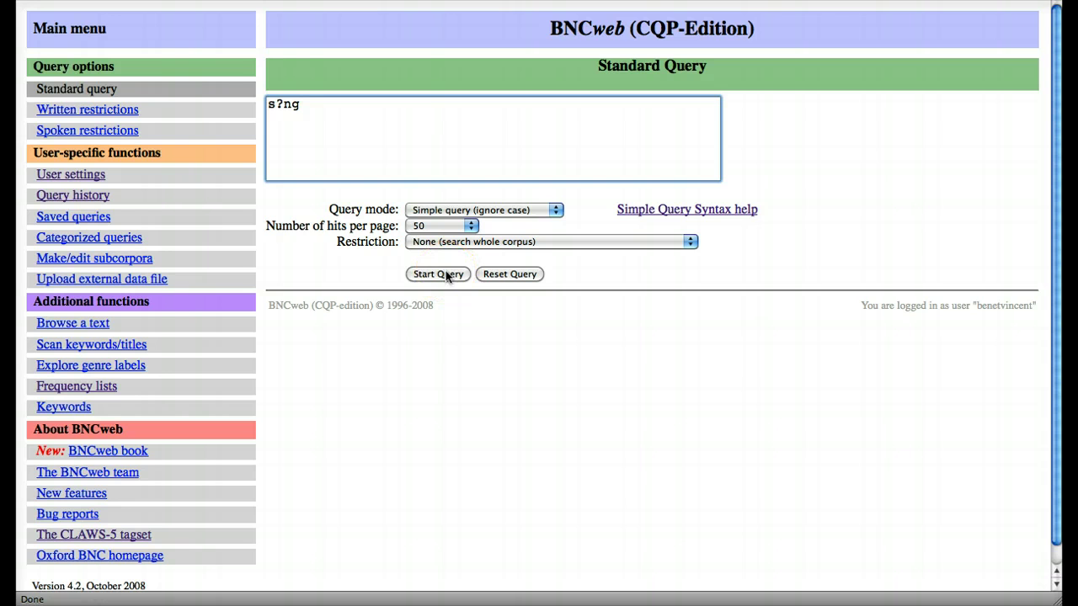
left_click(447, 275)
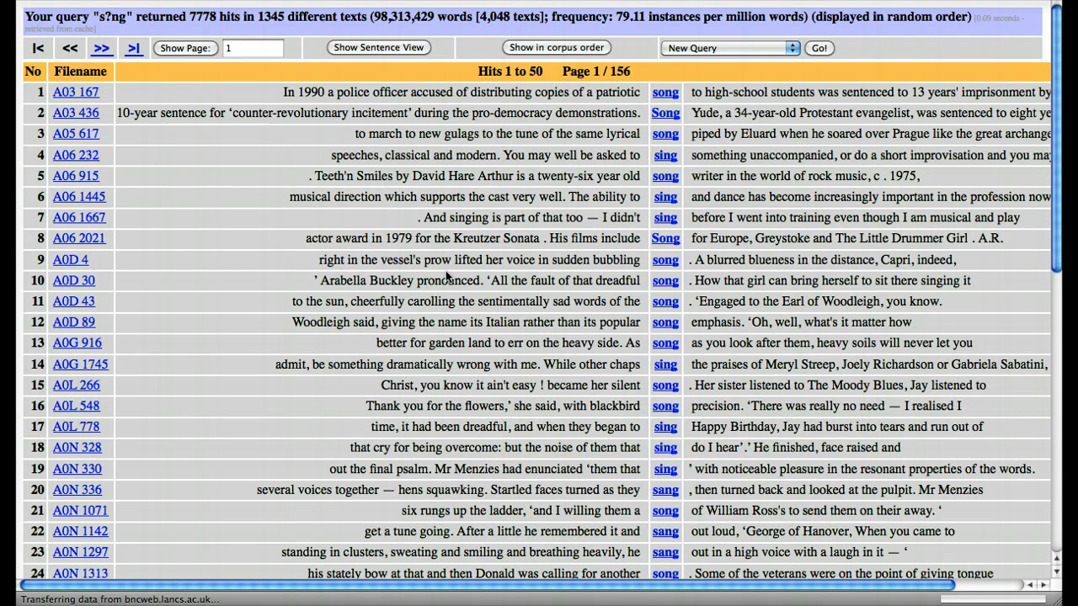
Show the s?ng frequency breakdown (six forms led by song, 3908) and return to the query form.
left_click(511, 276)
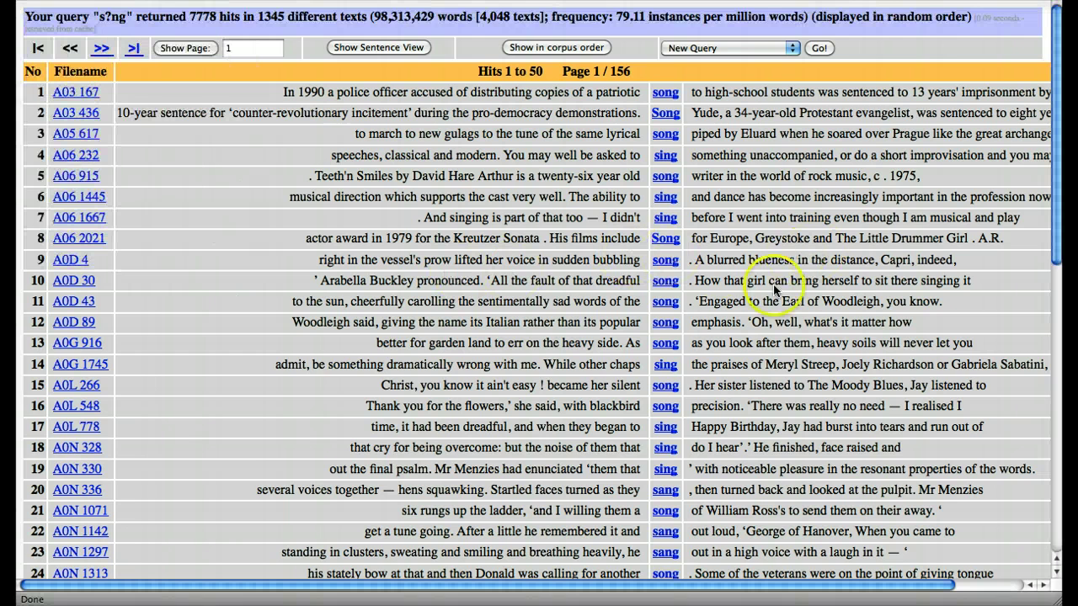
left_click(714, 324)
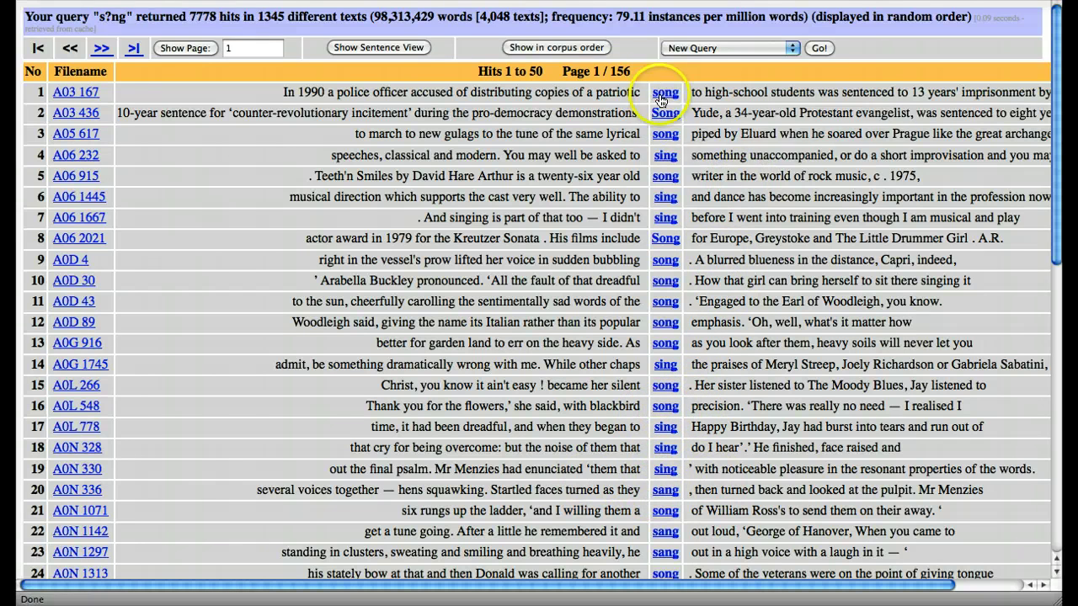
left_click(714, 48)
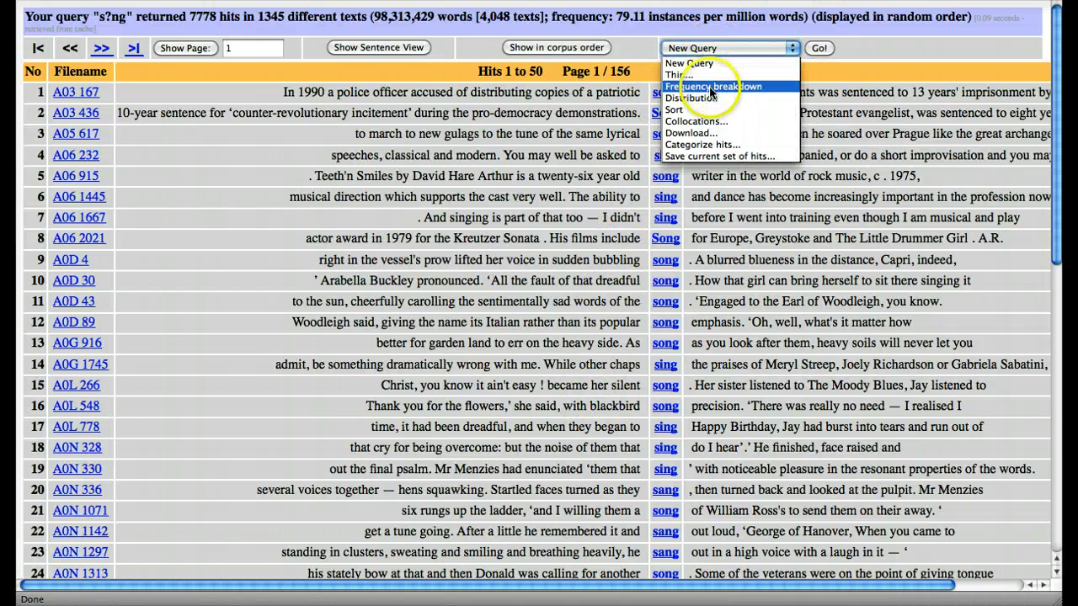
left_click(707, 73)
left_click(819, 48)
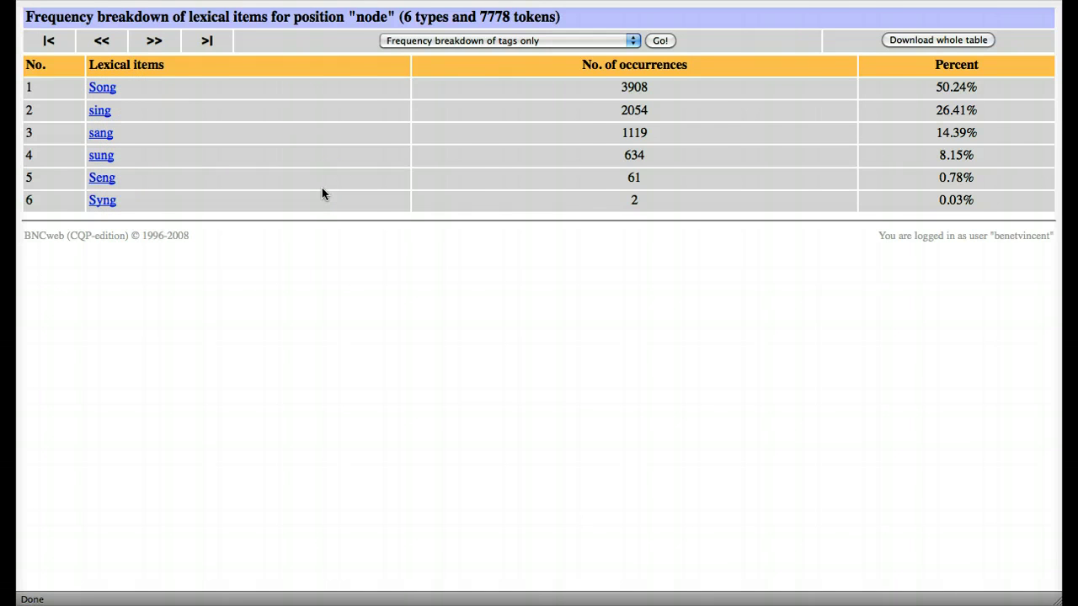
key("alt+Left")
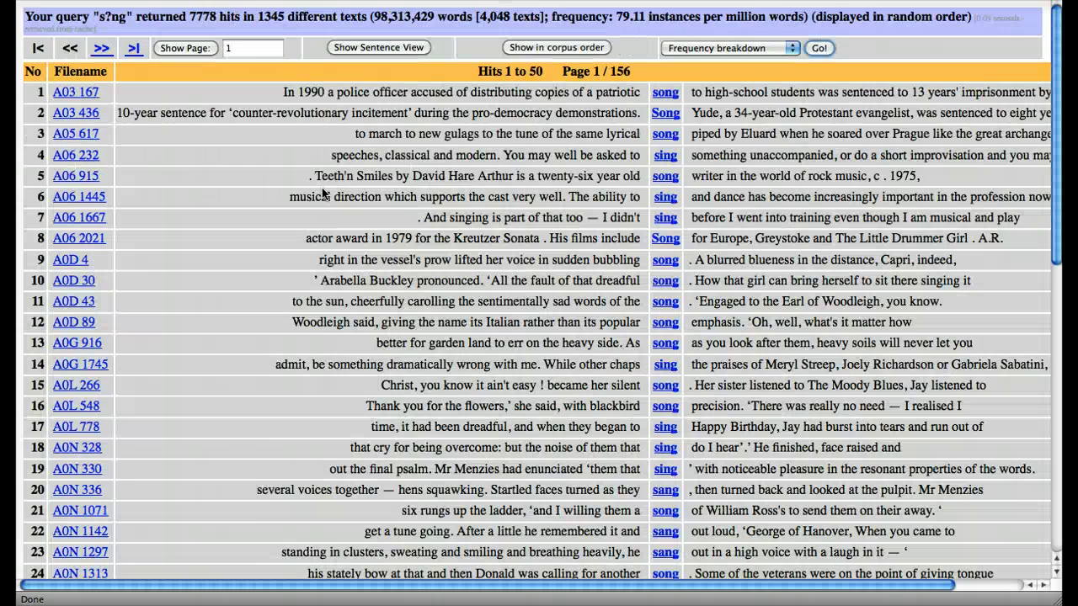
key("alt+Left")
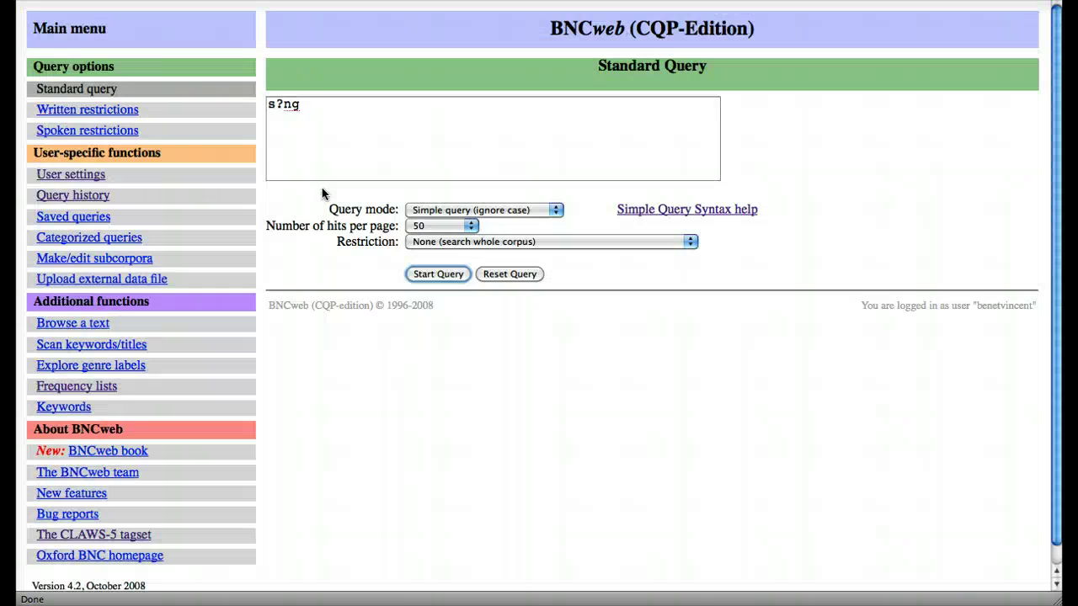
Replace the query with *able and run it, getting 235508 hits in 3847 texts.
left_click(282, 105)
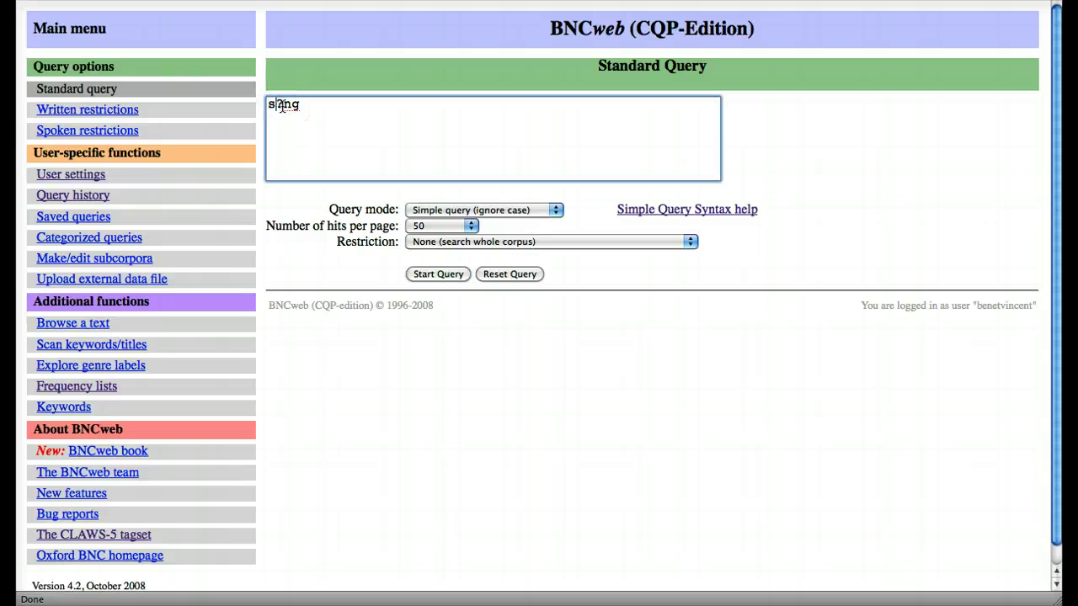
key("super+a")
type("*able")
left_click(434, 276)
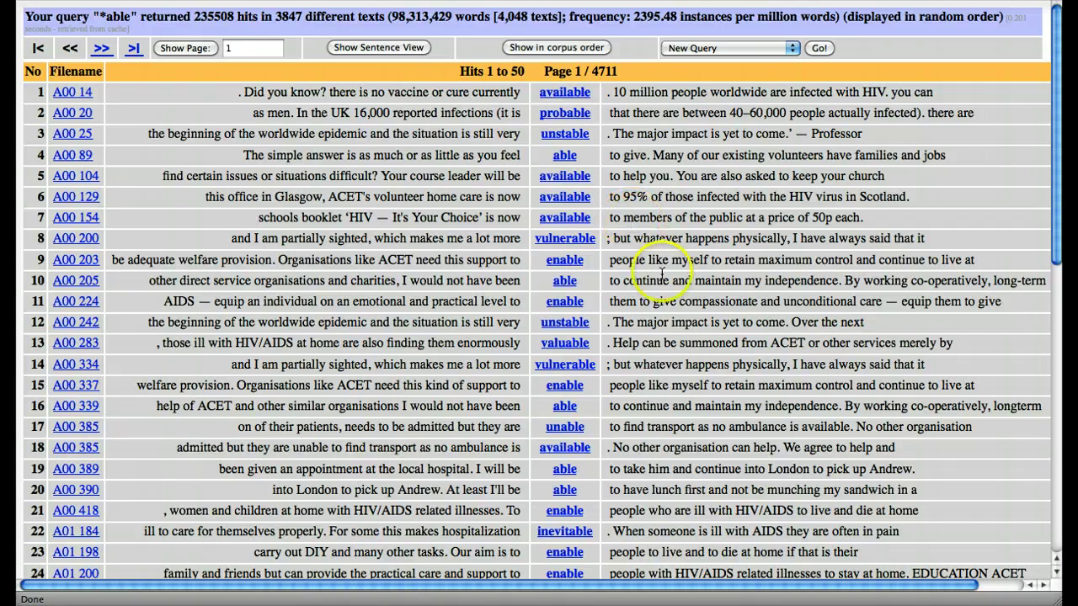
Show the *able frequency breakdown, led by able (29657) and available (26990), then go back.
left_click(711, 48)
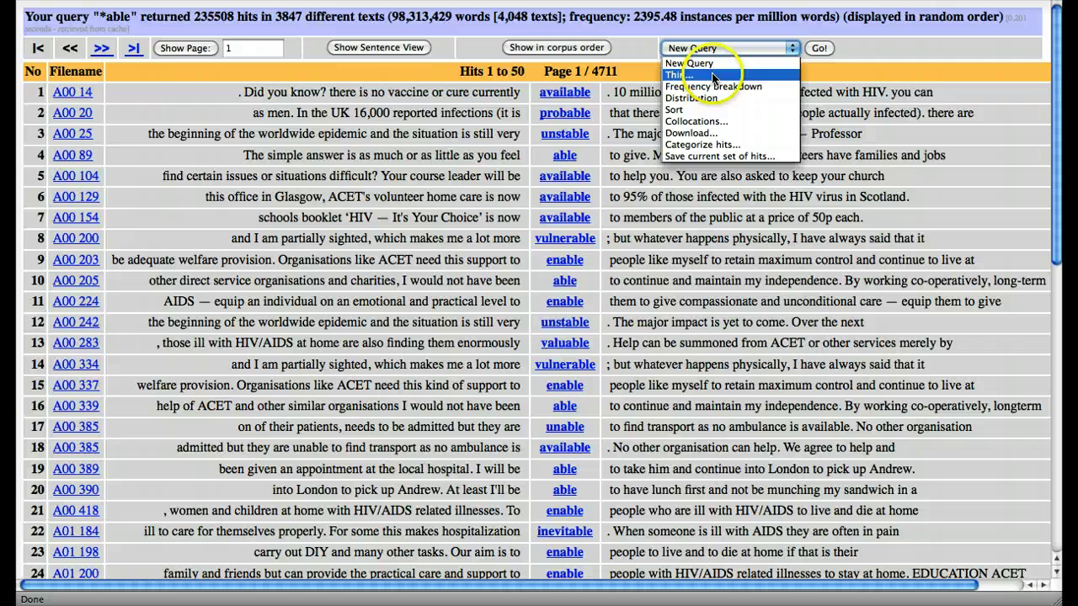
left_click(711, 85)
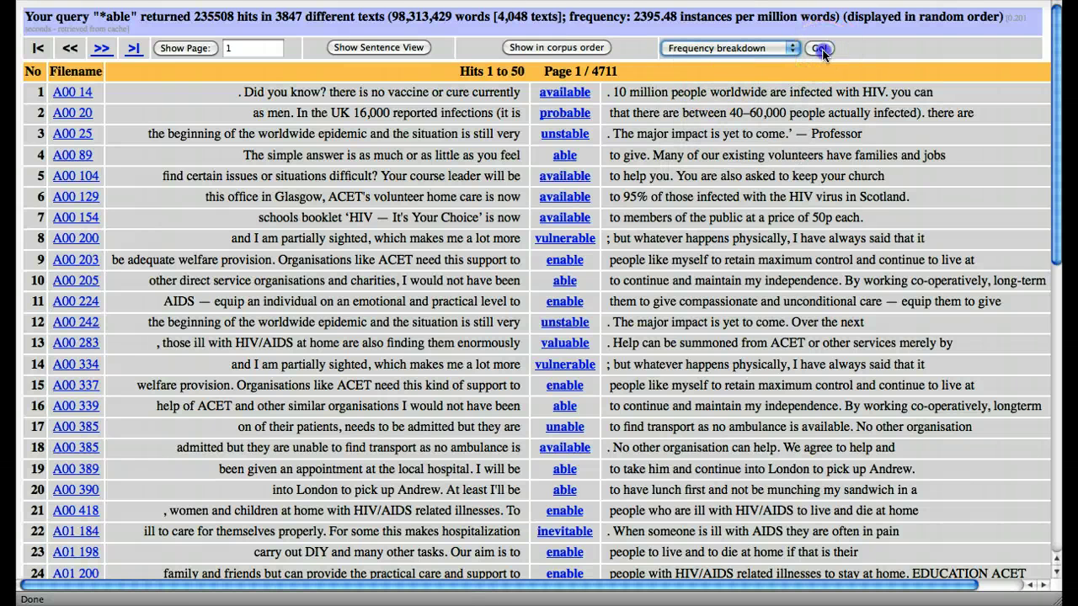
left_click(820, 48)
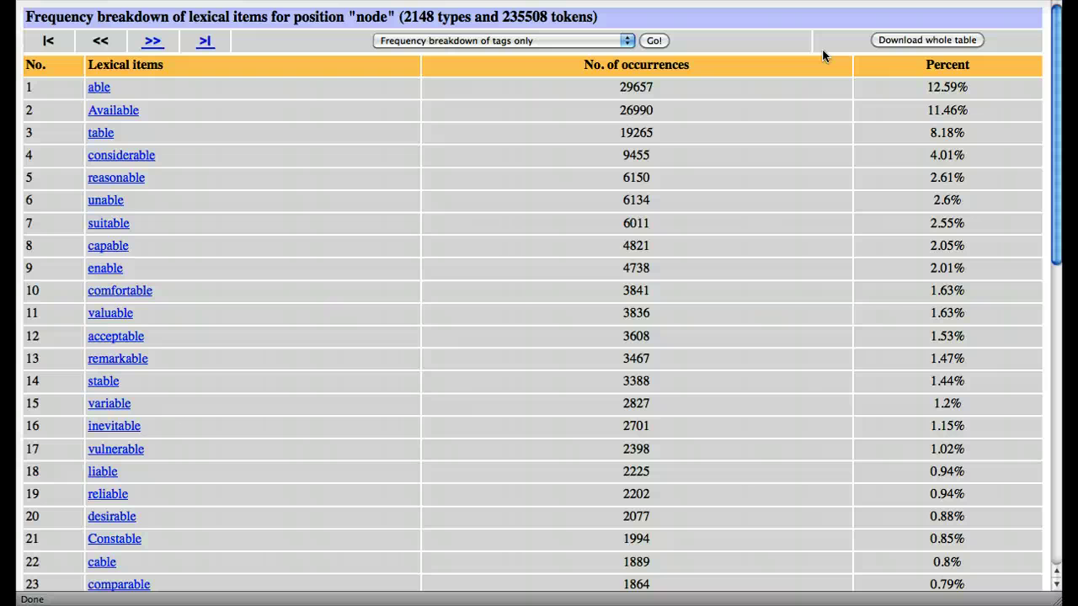
left_click(722, 128)
key("super+Left")
key("super+Left")
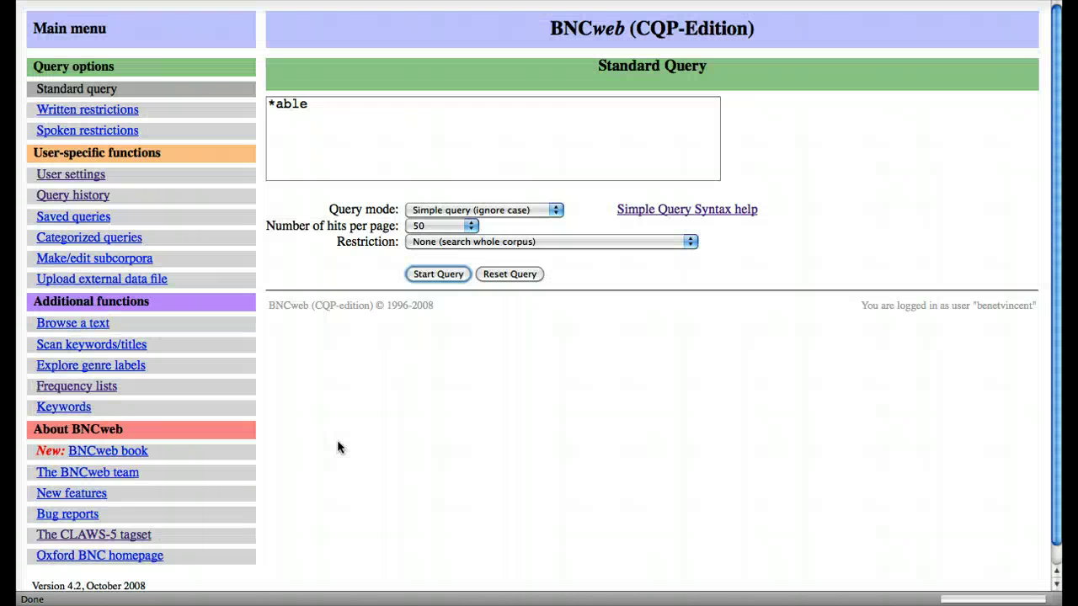
Change the query from *able to +able and run it, getting 205851 hits.
left_click(277, 109)
key("BackSpace")
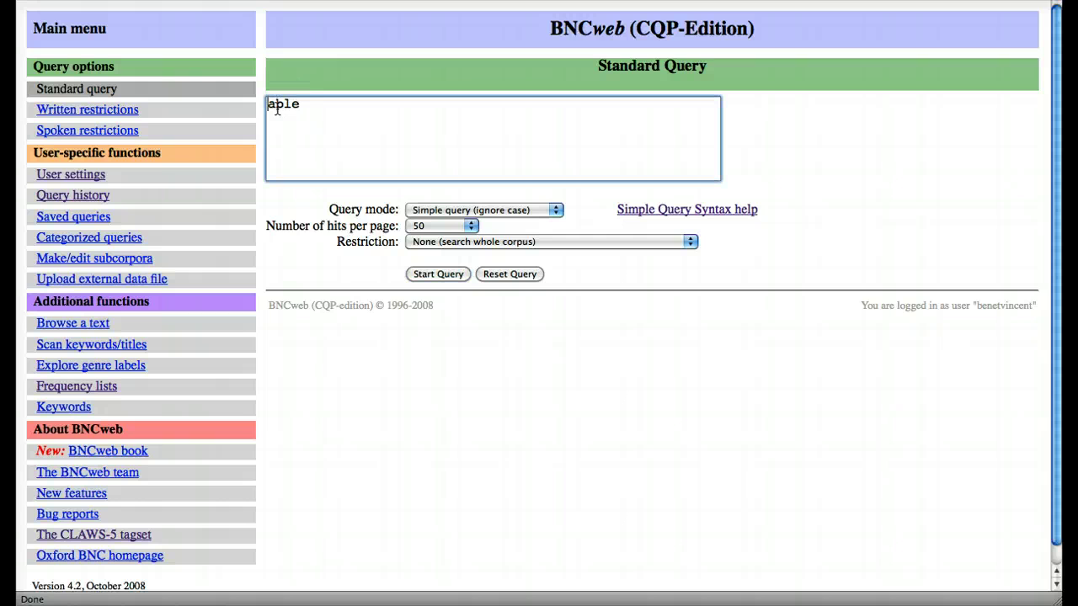
type("+")
left_click(436, 274)
left_click(436, 274)
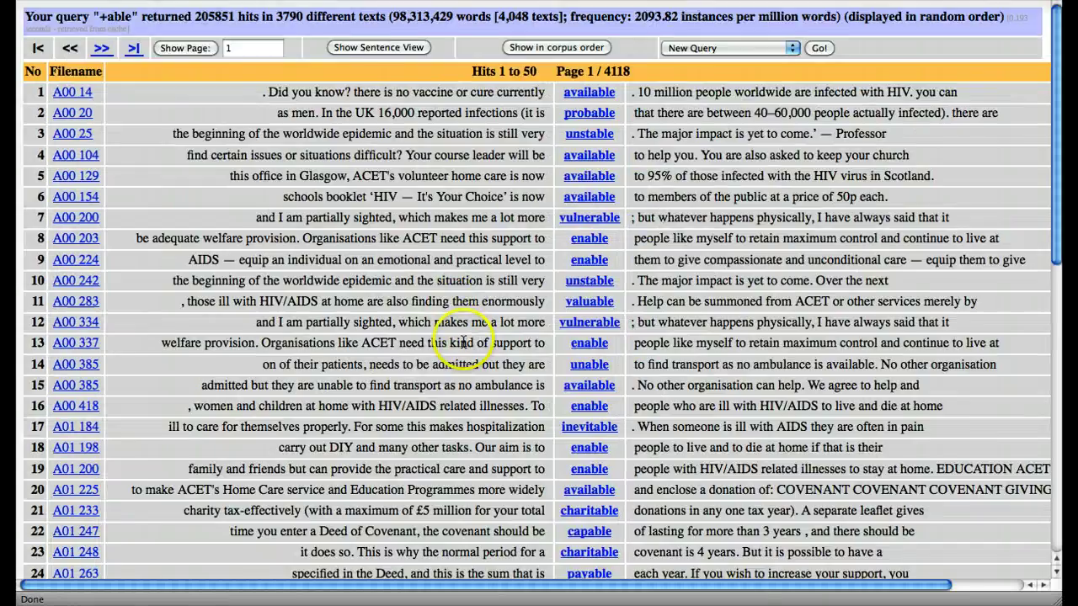
scroll(464, 360, "down", 5)
scroll(589, 210, "up", 4)
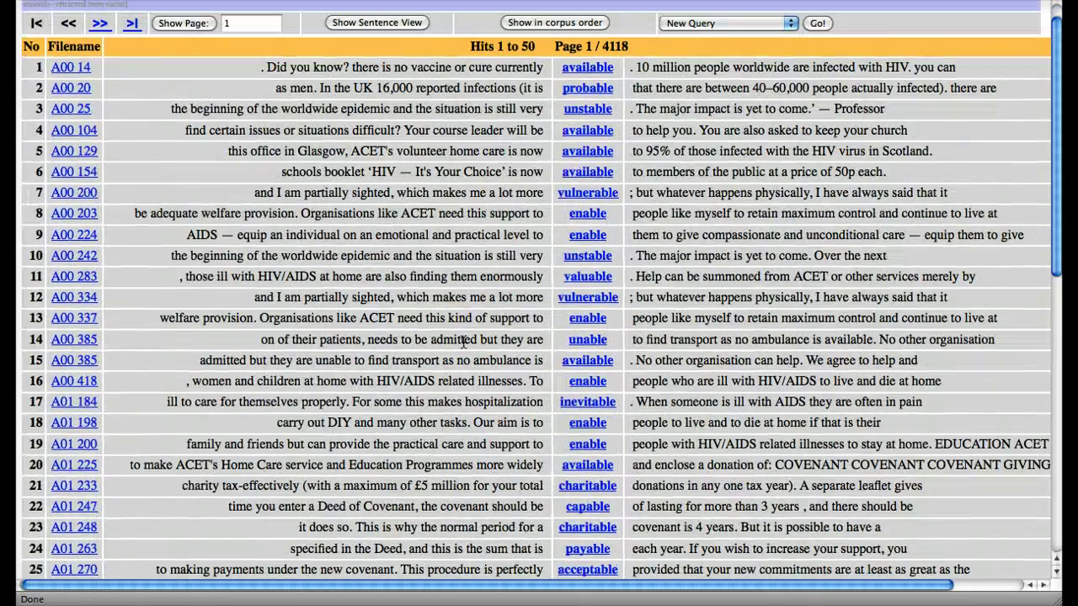
View the +able frequency breakdown of 2147 types led by available (26990), then go back.
left_click(704, 23)
left_click(703, 61)
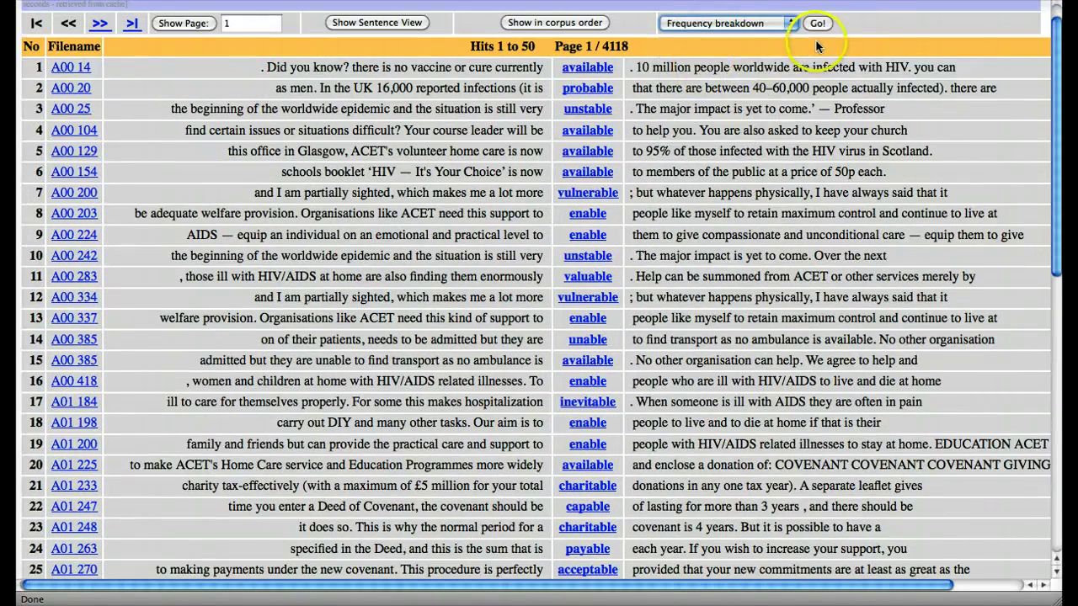
left_click(816, 23)
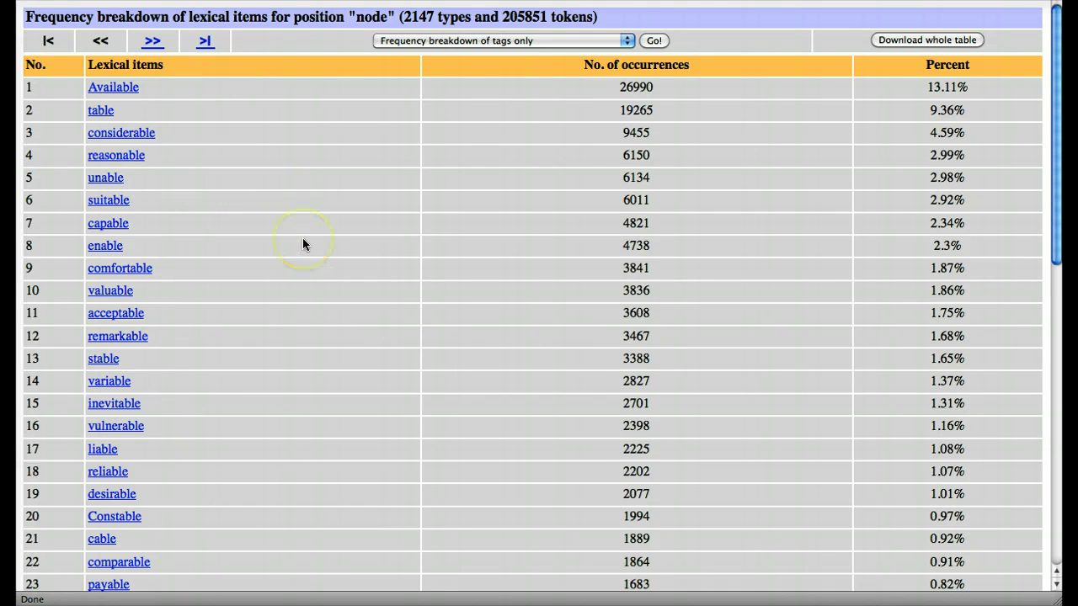
key("super+bracketleft")
key("super+bracketleft")
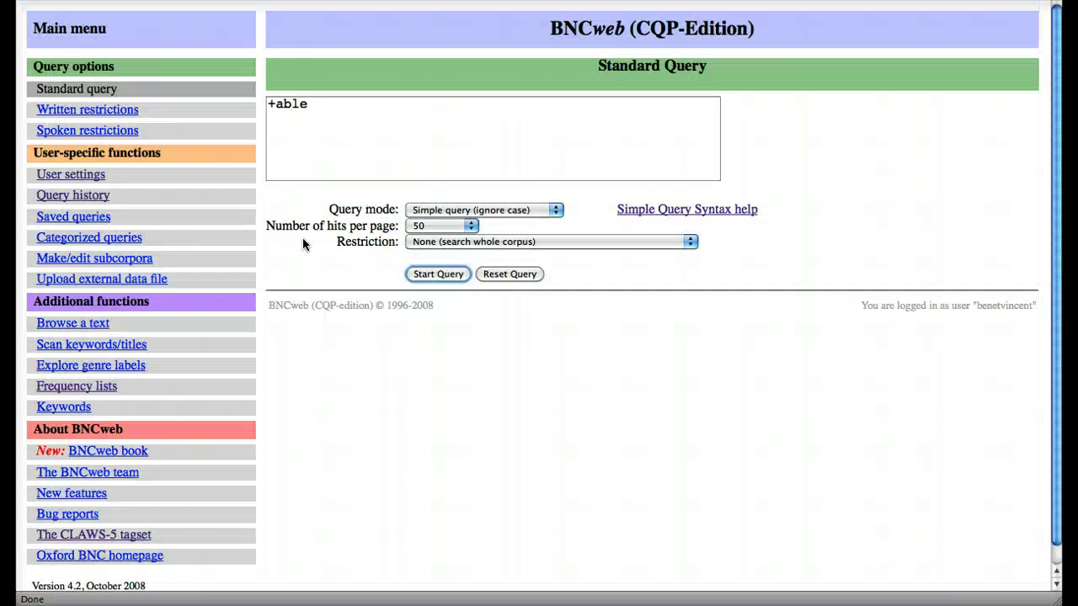
Replace +able with encyclop[ae,e]dia and run it, getting 306 hits in 171 texts.
left_click_drag(285, 179, 278, 108)
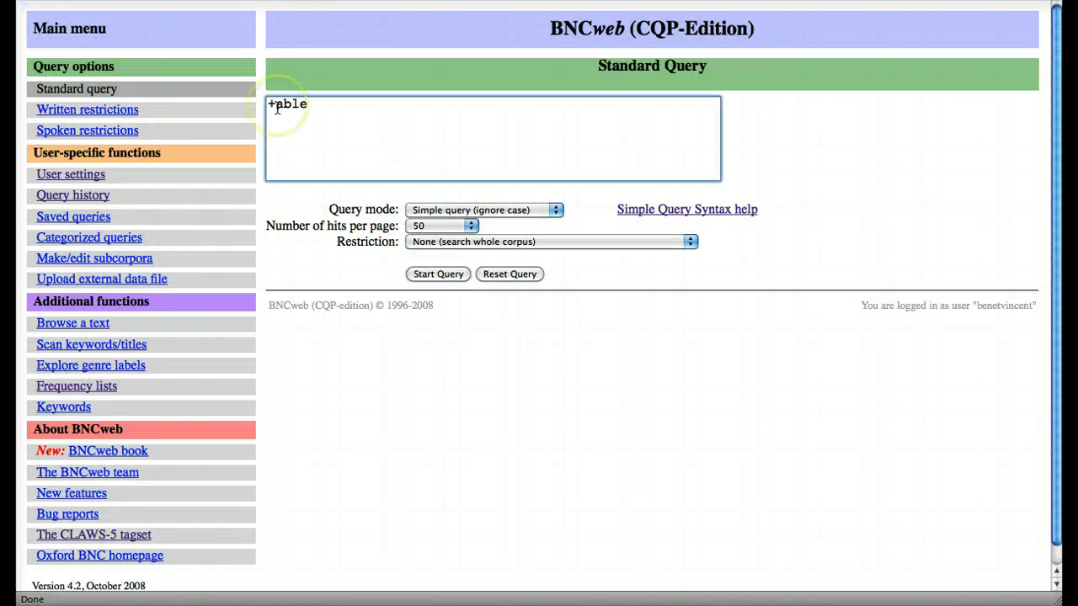
triple_click(282, 104)
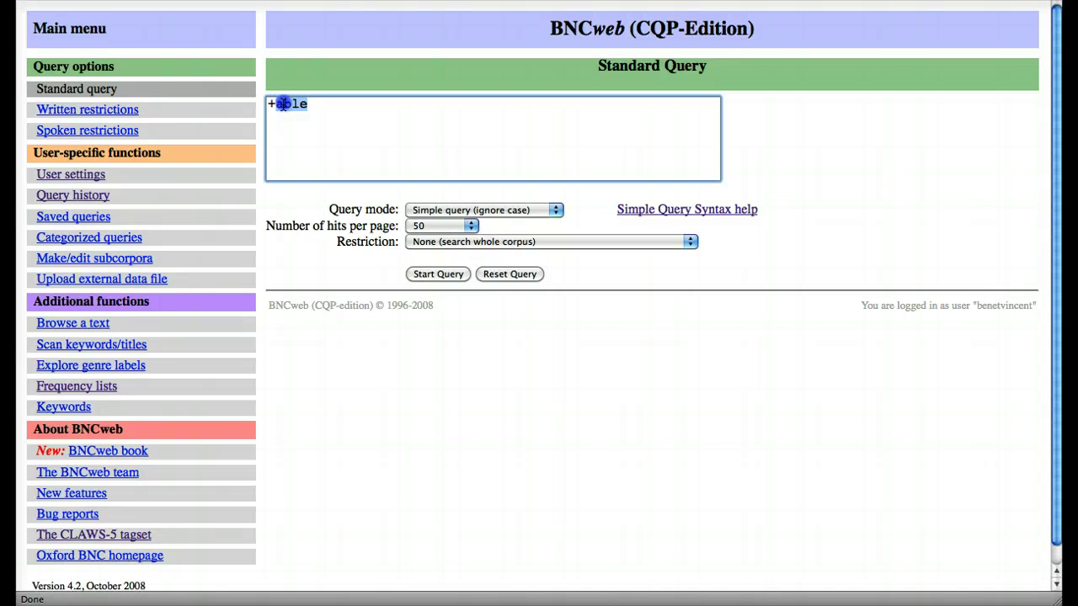
type("encyclop")
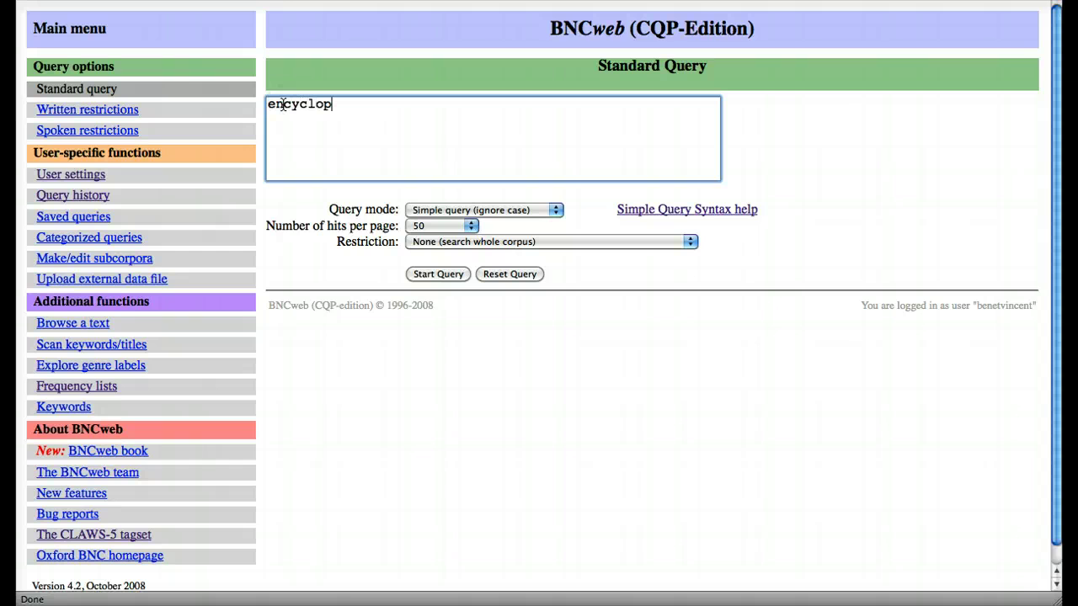
type("[ae,e")
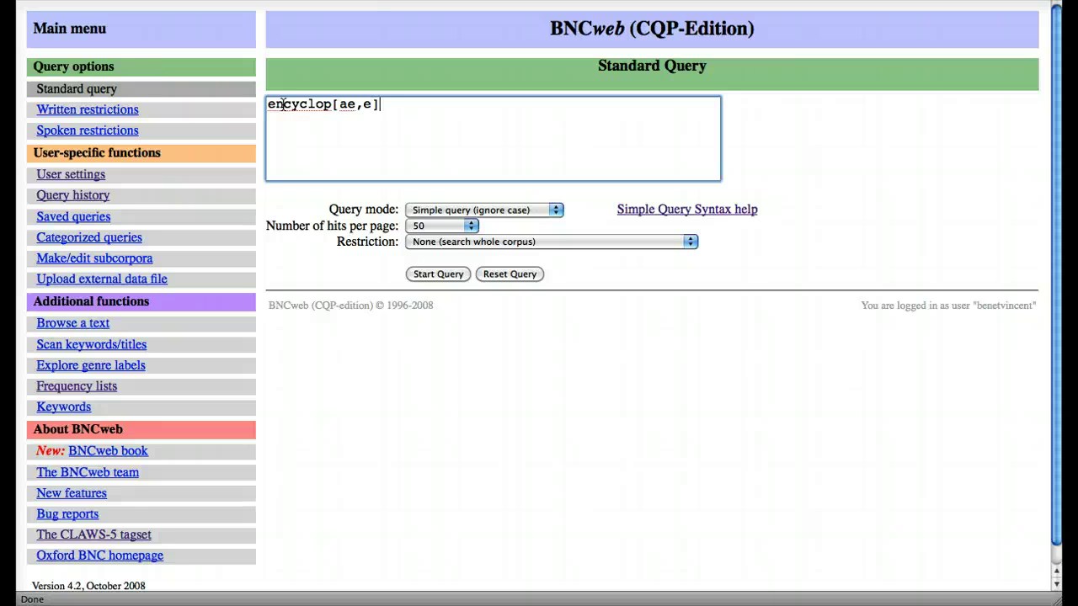
type("]dia")
left_click(436, 275)
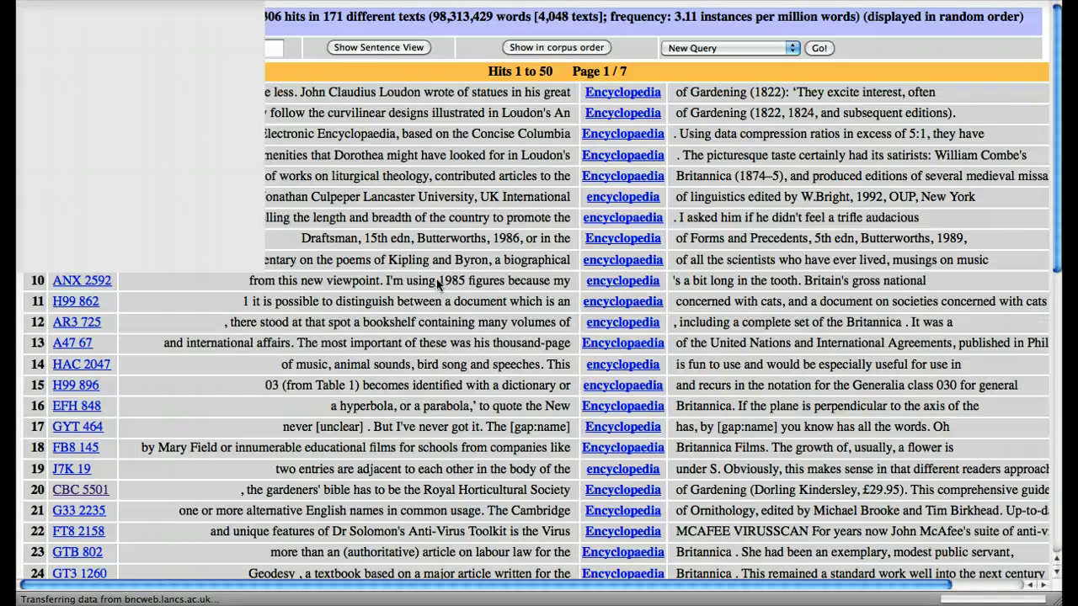
Break the 306 hits into Encyclopaedia (167) and Encyclopedia (139), then return to the query form.
mouse_move(636, 118)
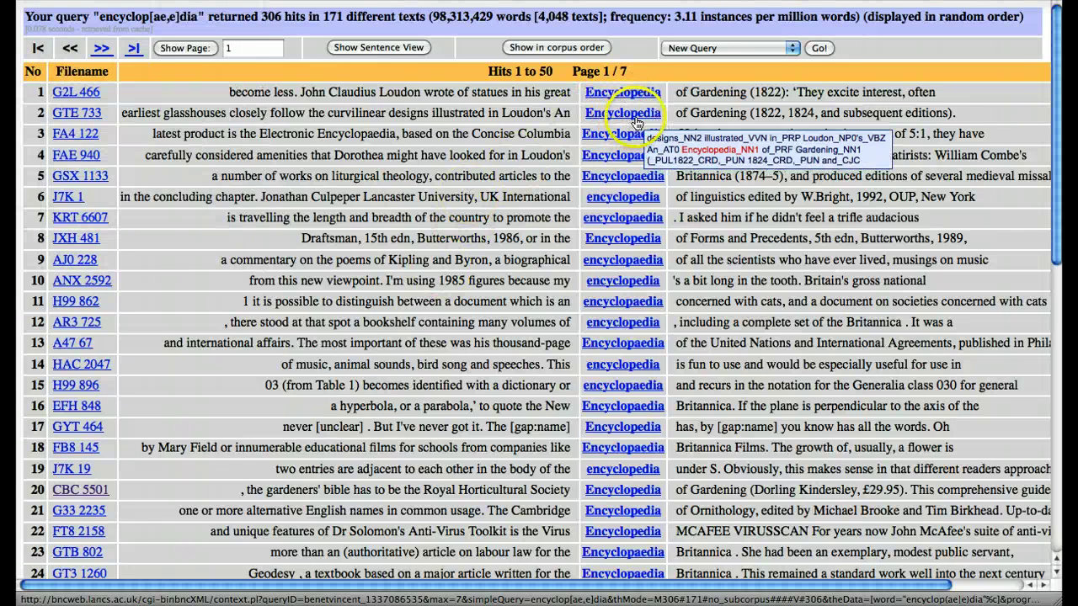
mouse_move(644, 144)
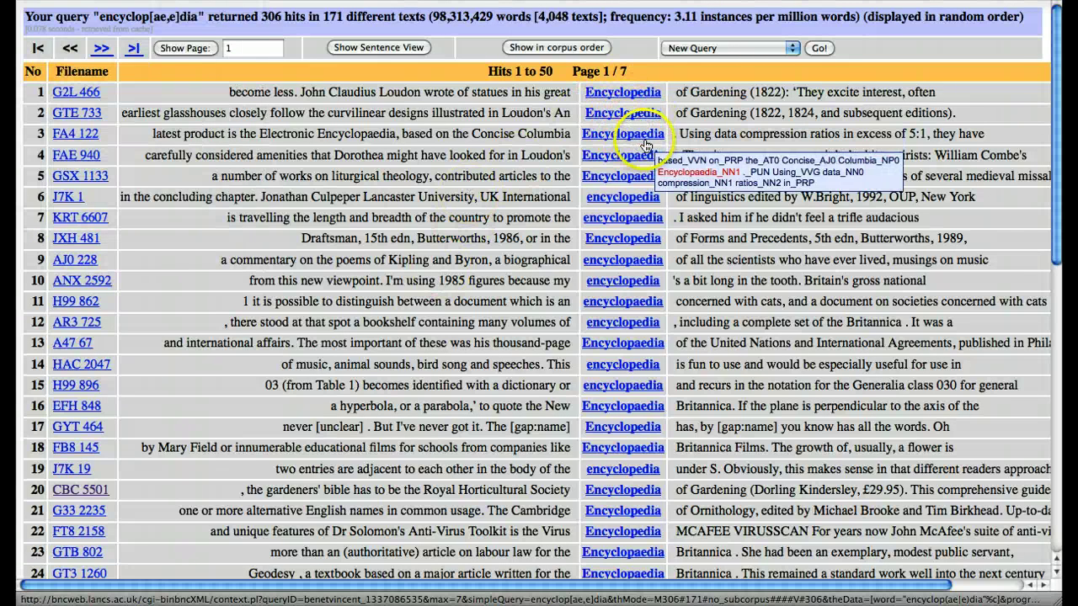
left_click(729, 49)
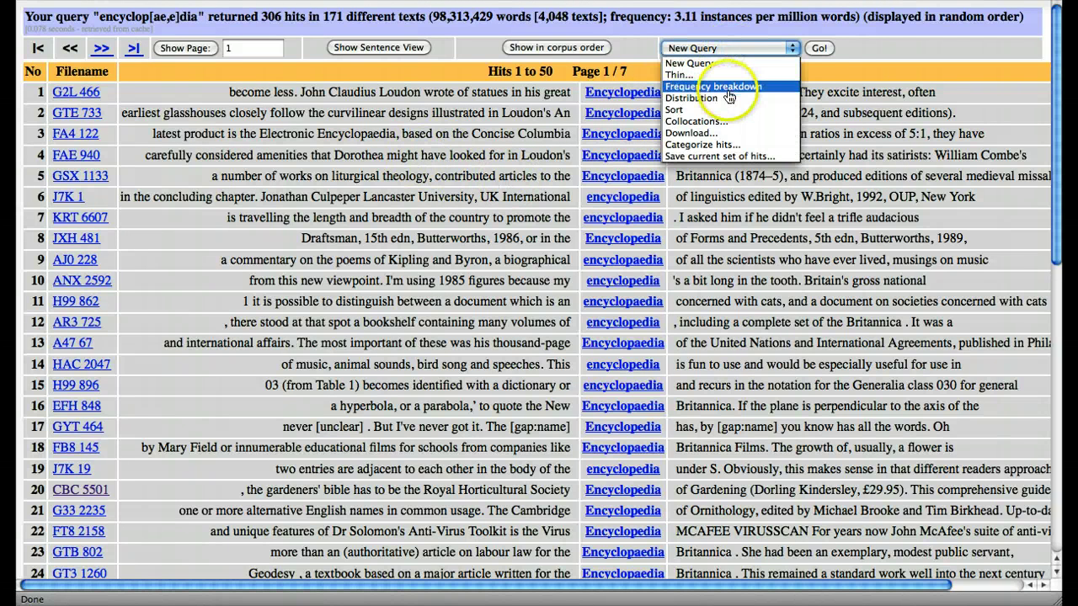
left_click(727, 88)
left_click(818, 48)
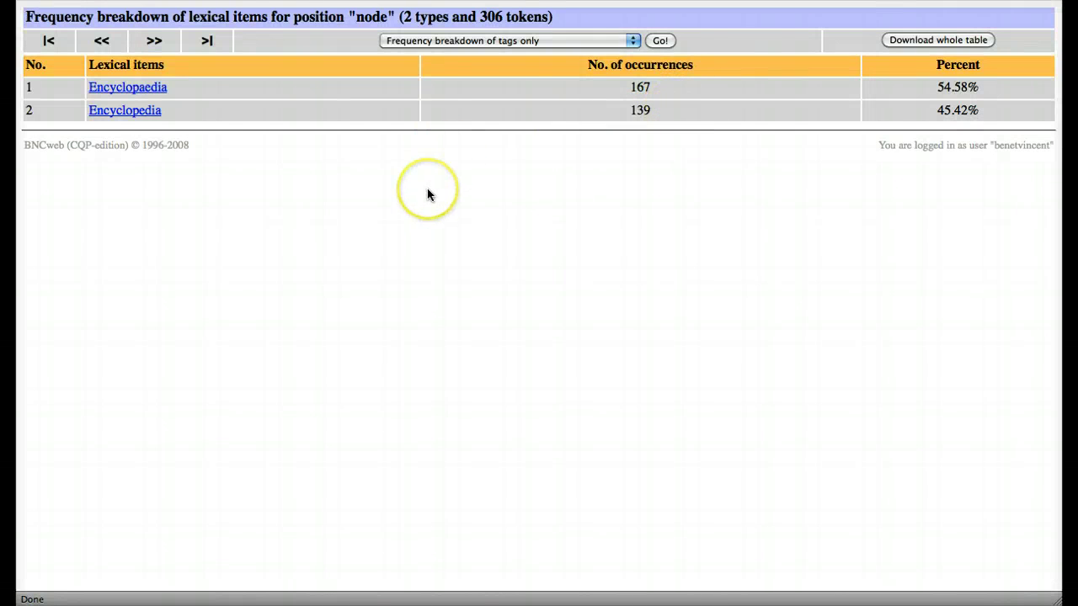
key("super+Left")
key("super+Left")
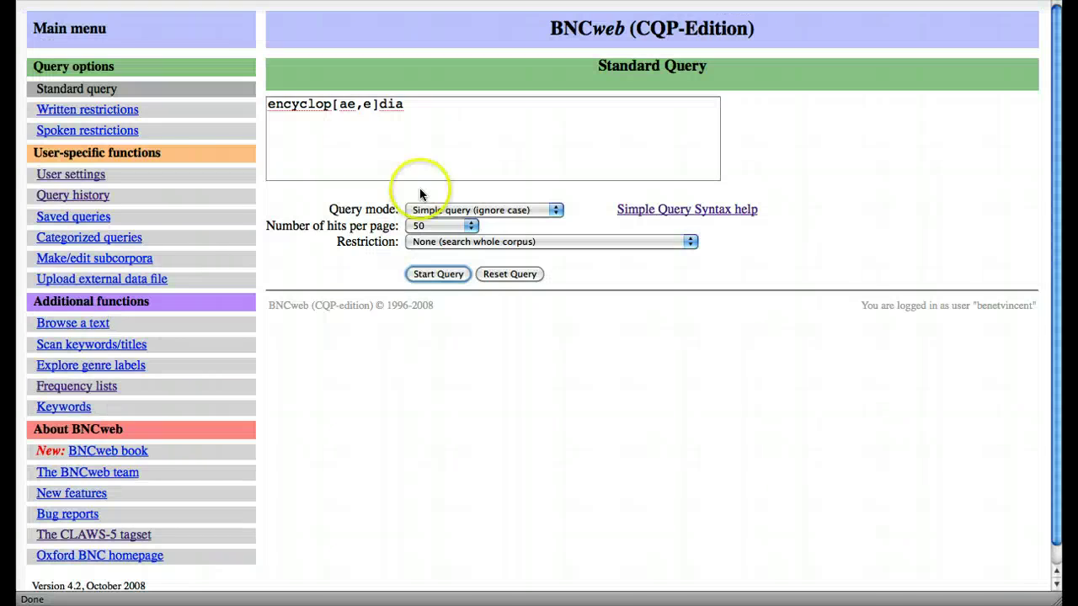
Edit the query to encyclop[a,]edia, run it for 306 hits in 171 texts, then go back.
left_click(350, 107)
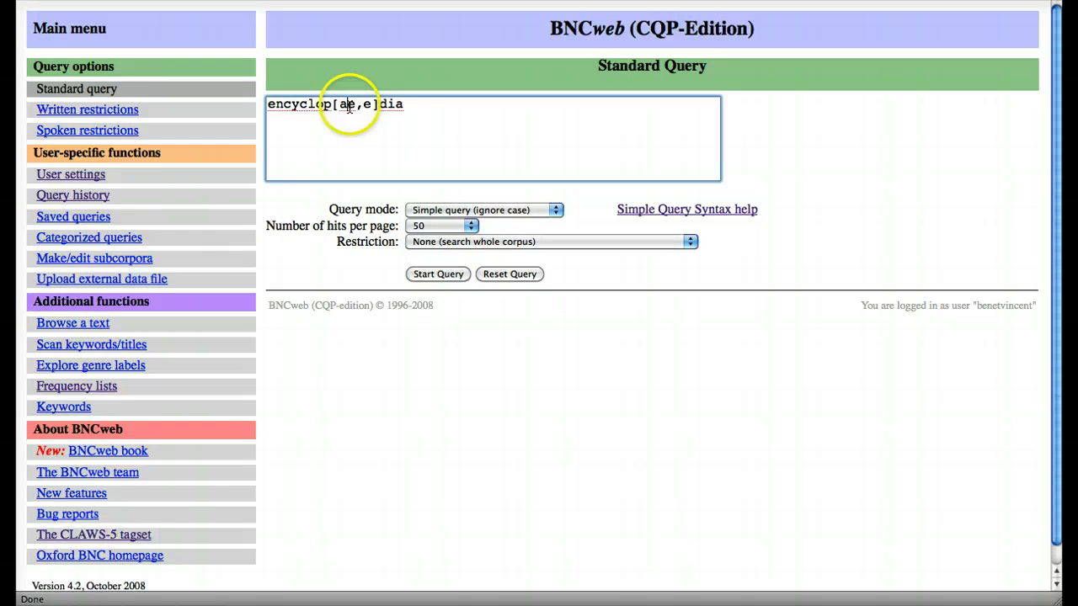
key("Delete")
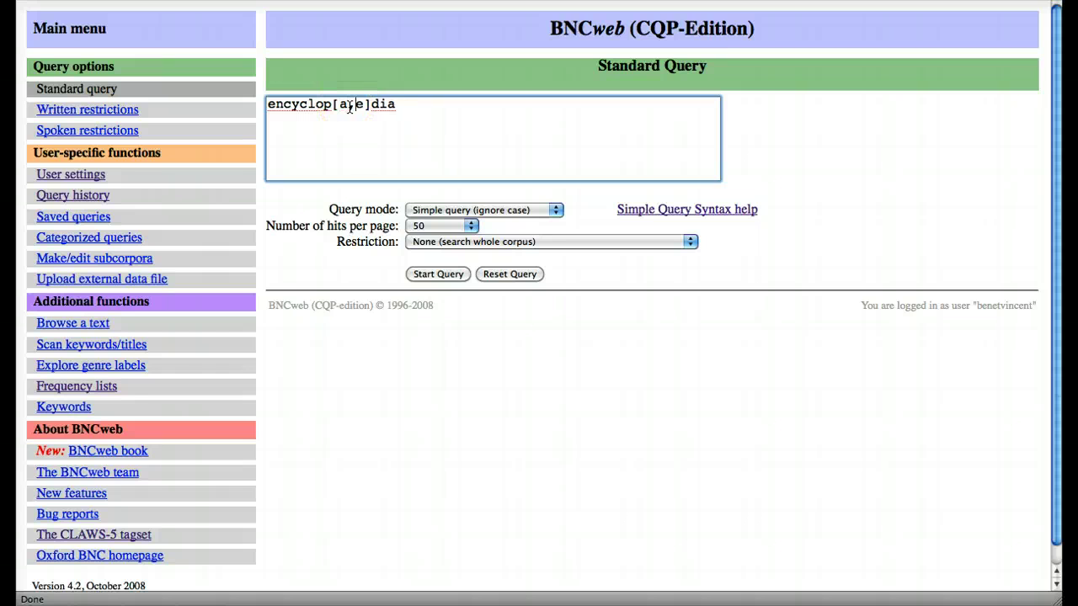
key("Delete")
type("e")
left_click(371, 116)
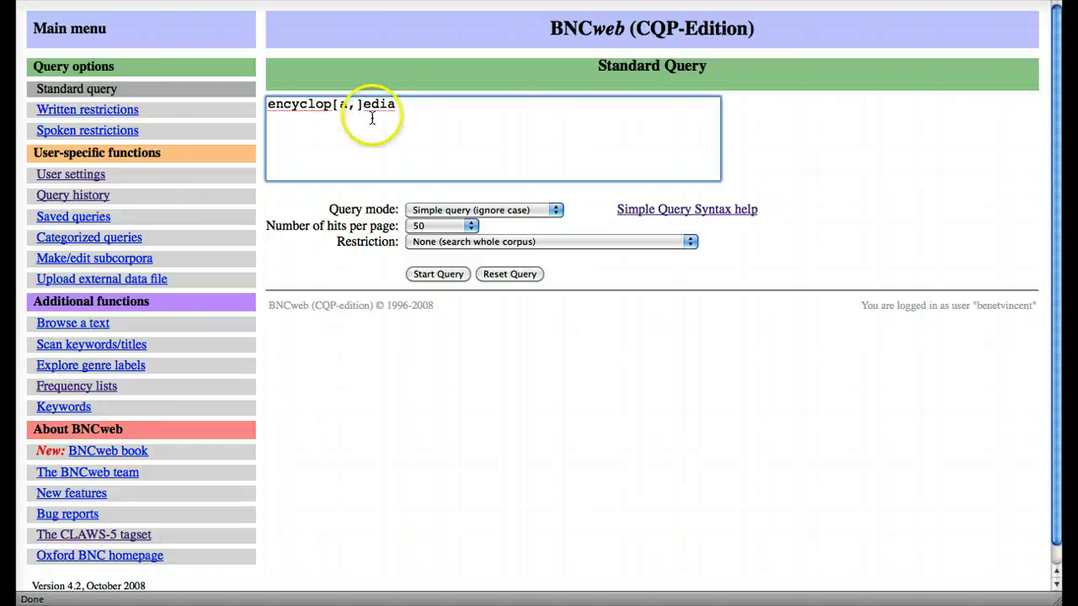
left_click(436, 273)
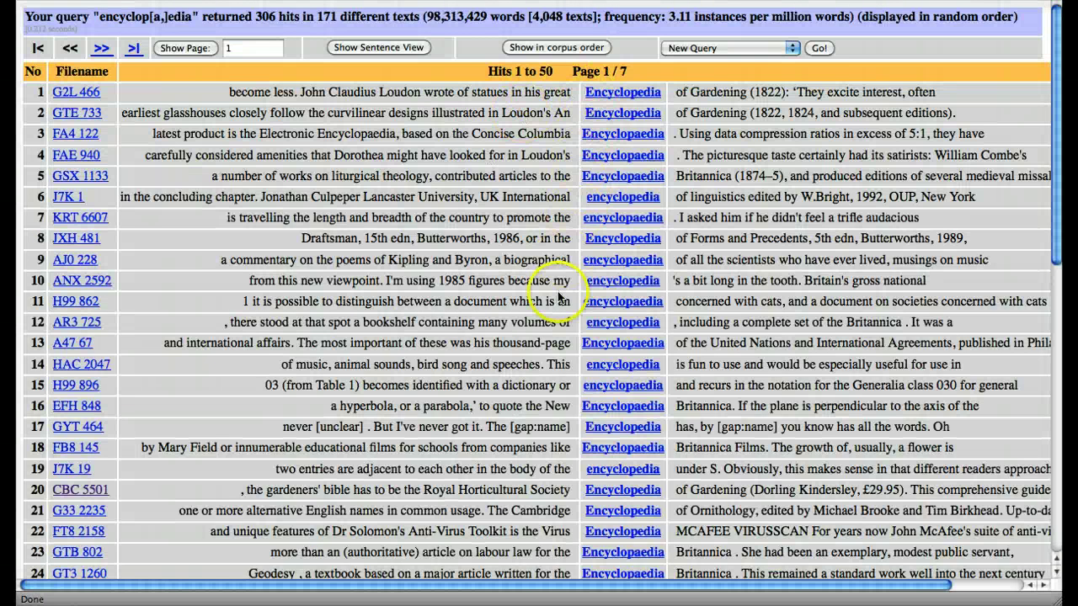
key("BackSpace")
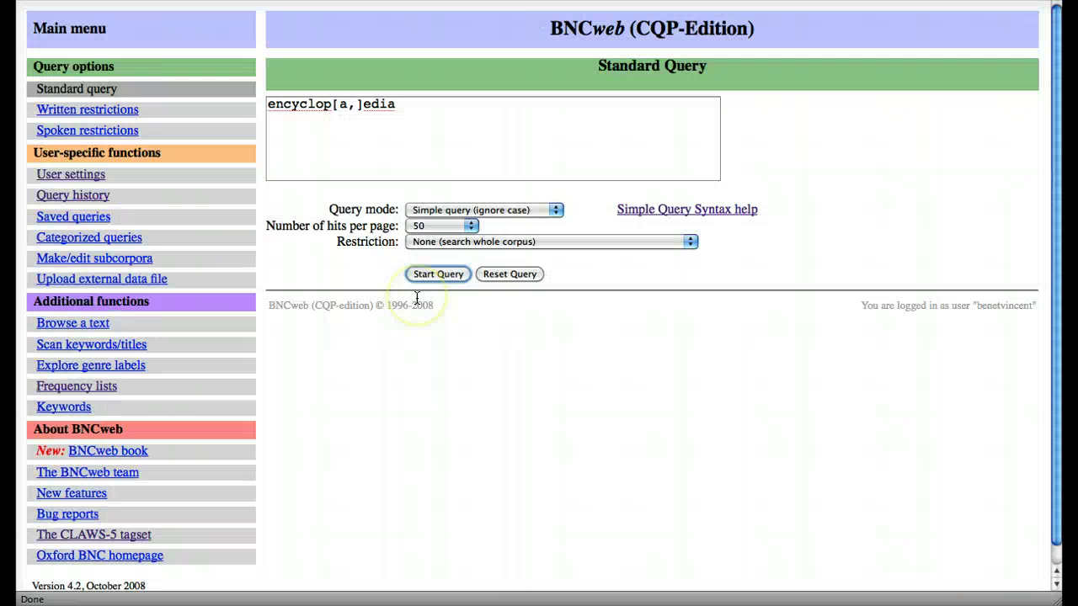
Replace the query with (take|have) a shower and run it, getting 70 hits in 62 texts.
triple_click(358, 110)
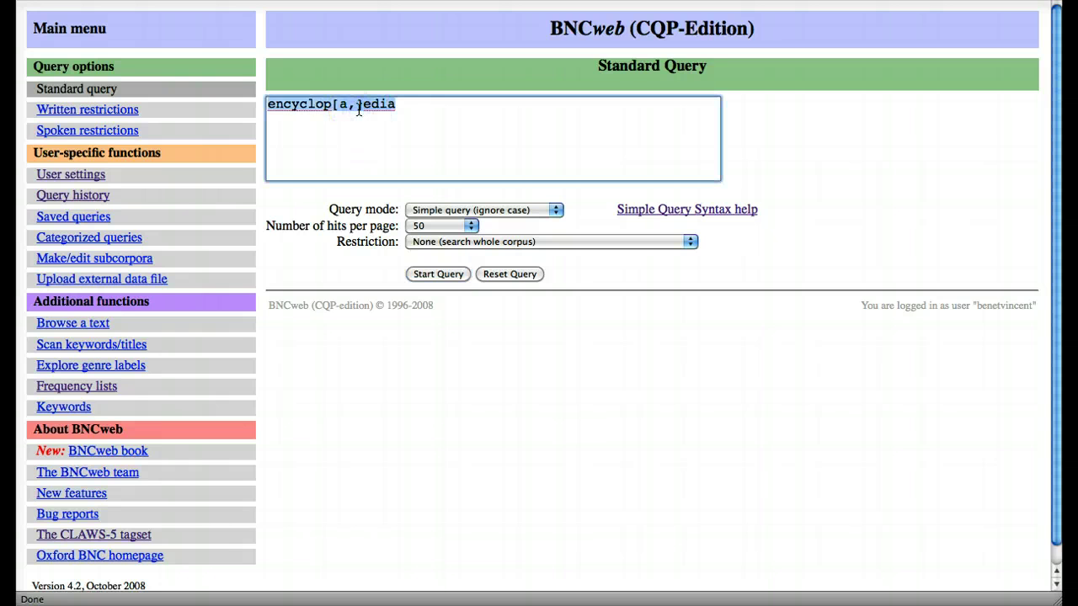
type("(")
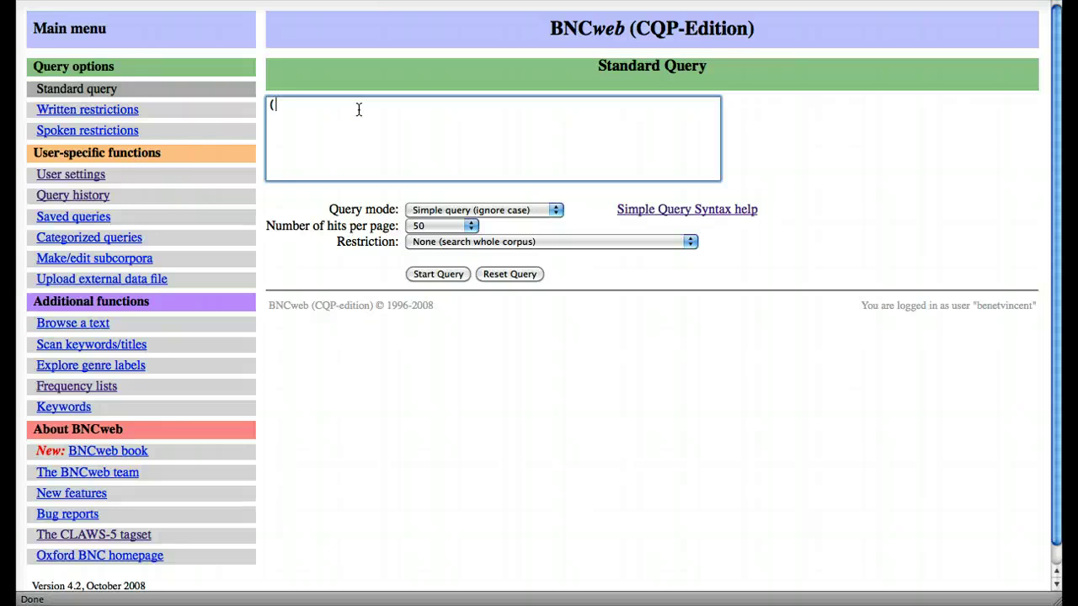
type("take")
type("have)")
key("Left")
key("Left")
key("Left")
key("Left")
key("shift+Left")
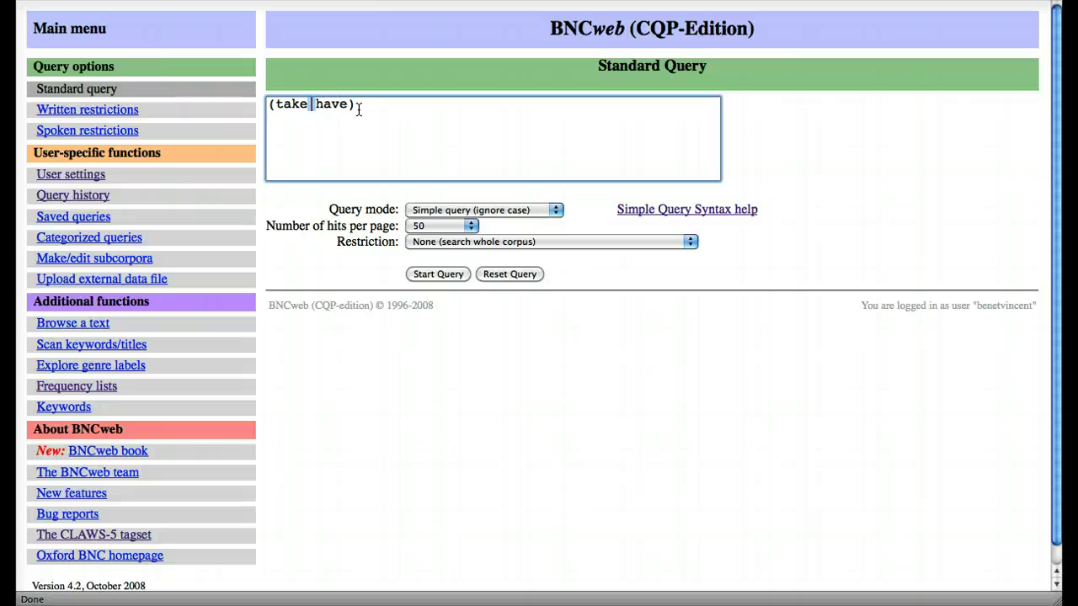
key("Right")
key("Right")
key("Right")
key("Right")
type("a shower")
left_click(433, 274)
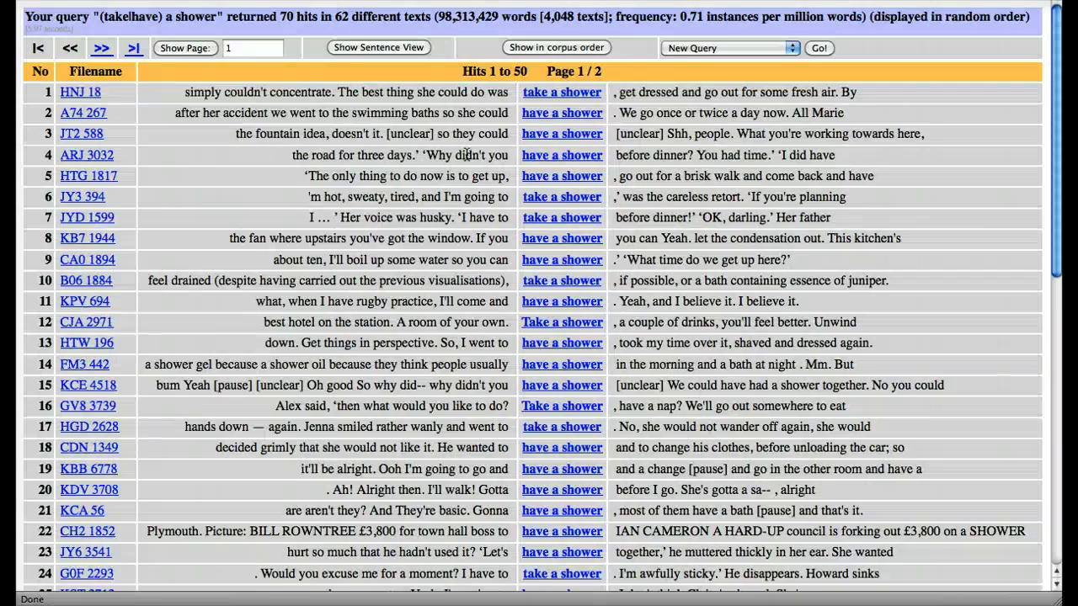
Break the 70 hits into have a shower (48) and take a shower (22), then go back.
scroll(466, 154, "down", 3)
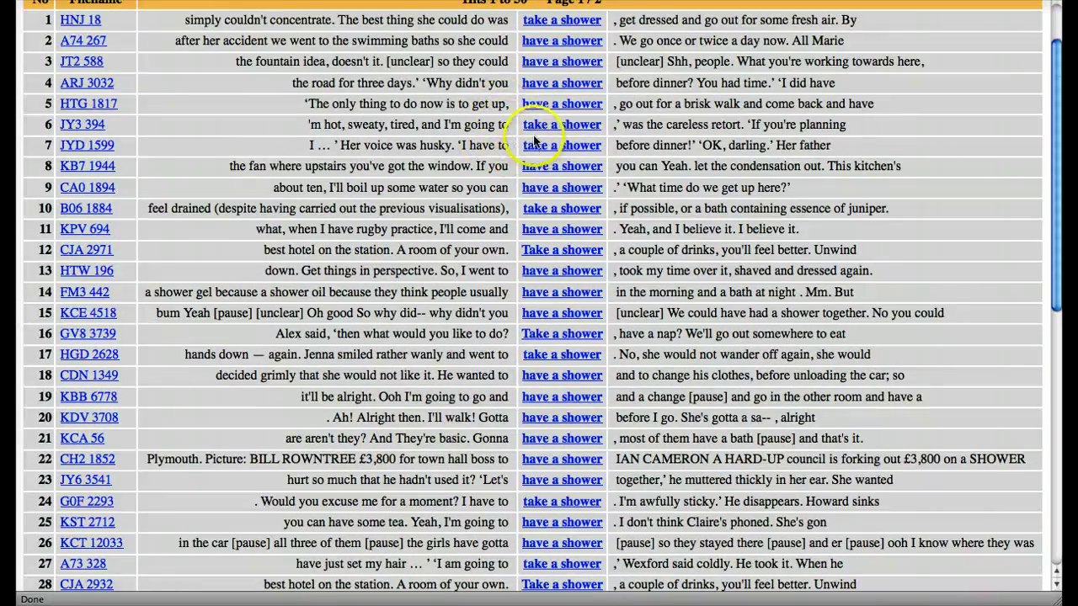
scroll(388, 193, "up", 2)
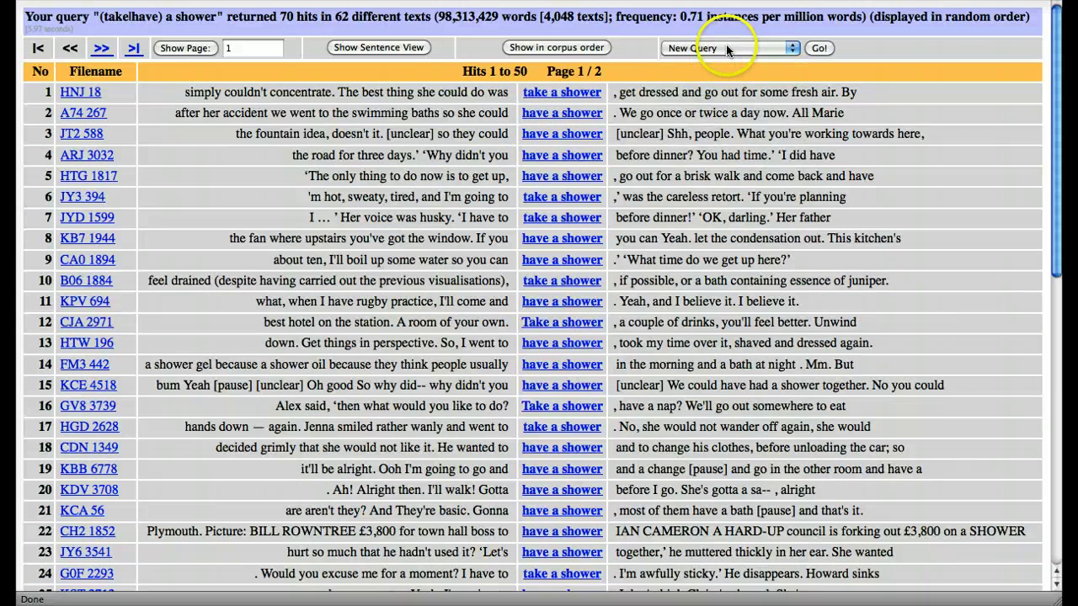
left_click(762, 48)
left_click(726, 85)
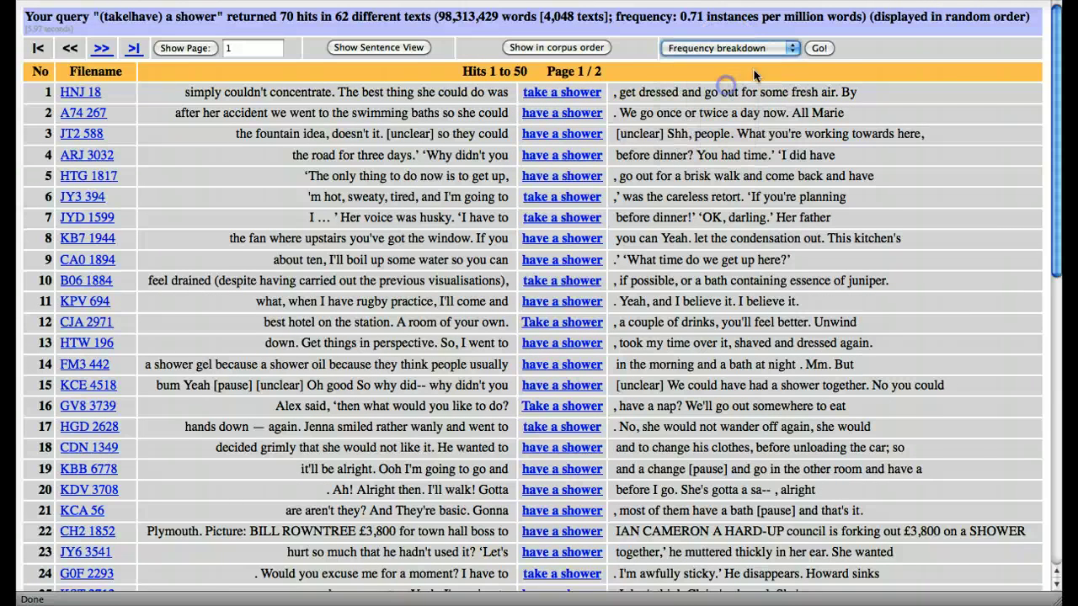
left_click(817, 49)
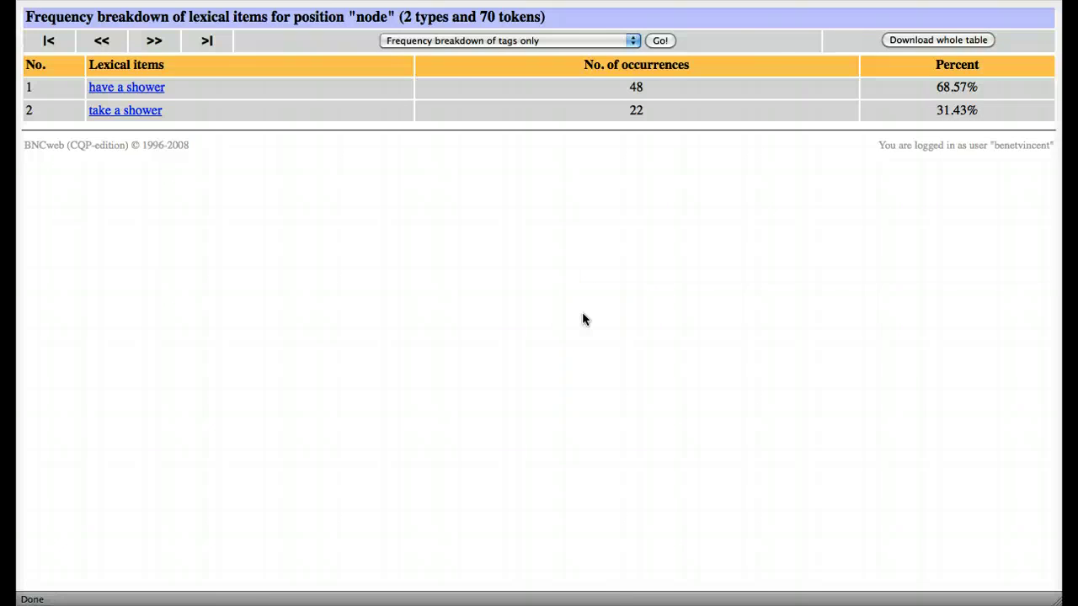
key("BackSpace")
key("BackSpace")
Go back from the shower results to the Standard Query form.
left_click(320, 120)
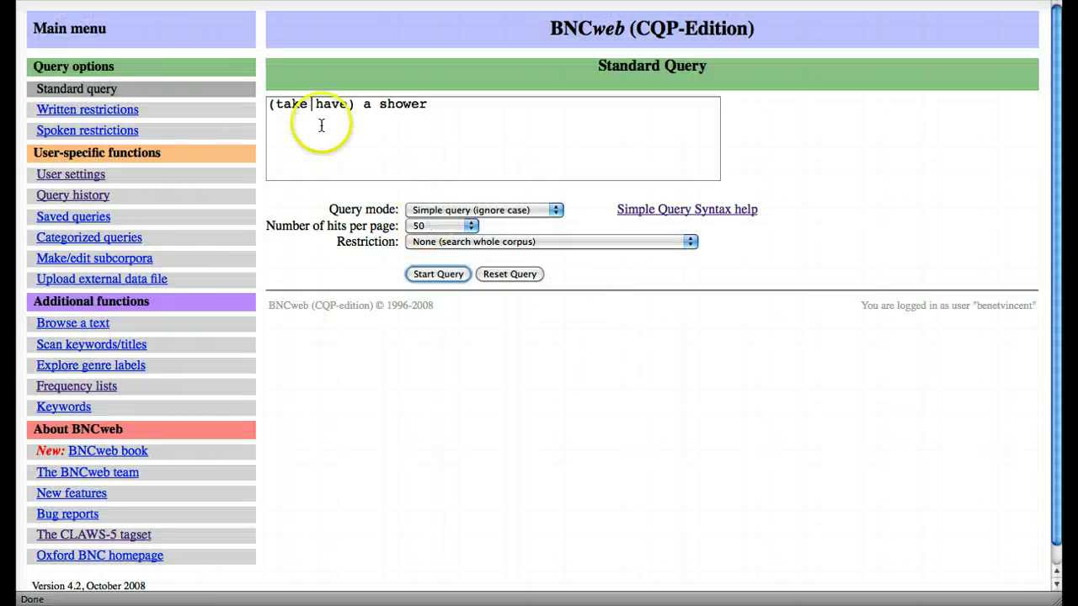
left_click(320, 122)
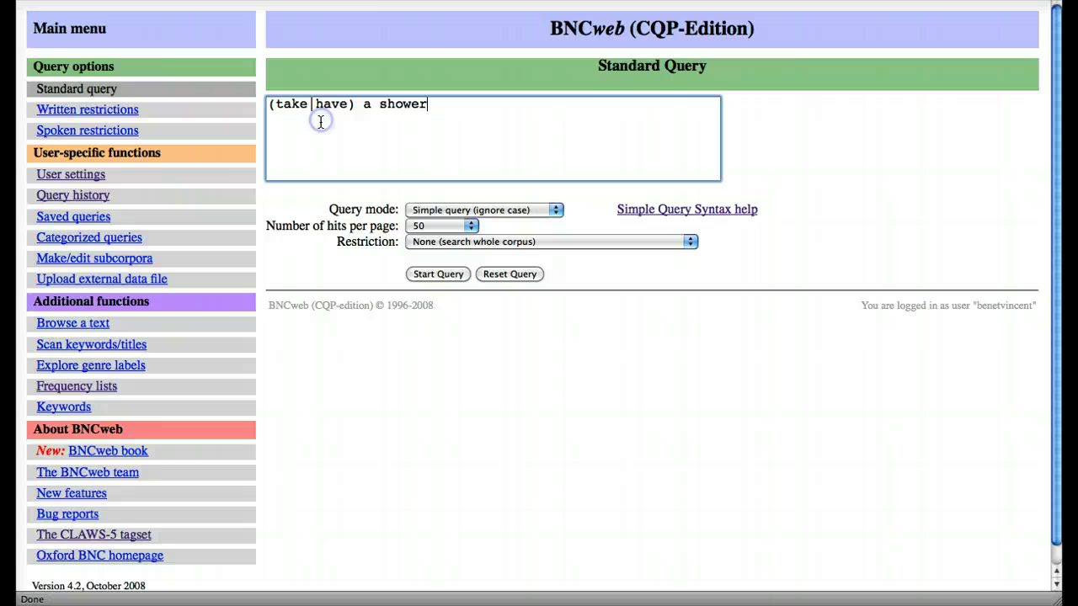
left_click(329, 127)
left_click(352, 143)
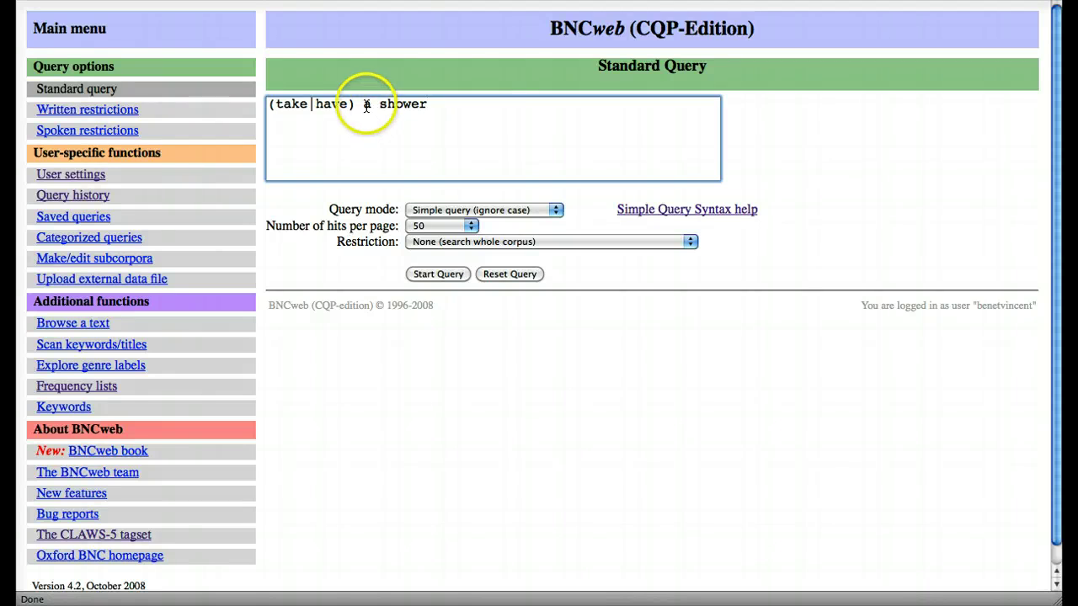
Replace the (take|have) a shower query with light_V* and run the search.
triple_click(365, 106)
type("li")
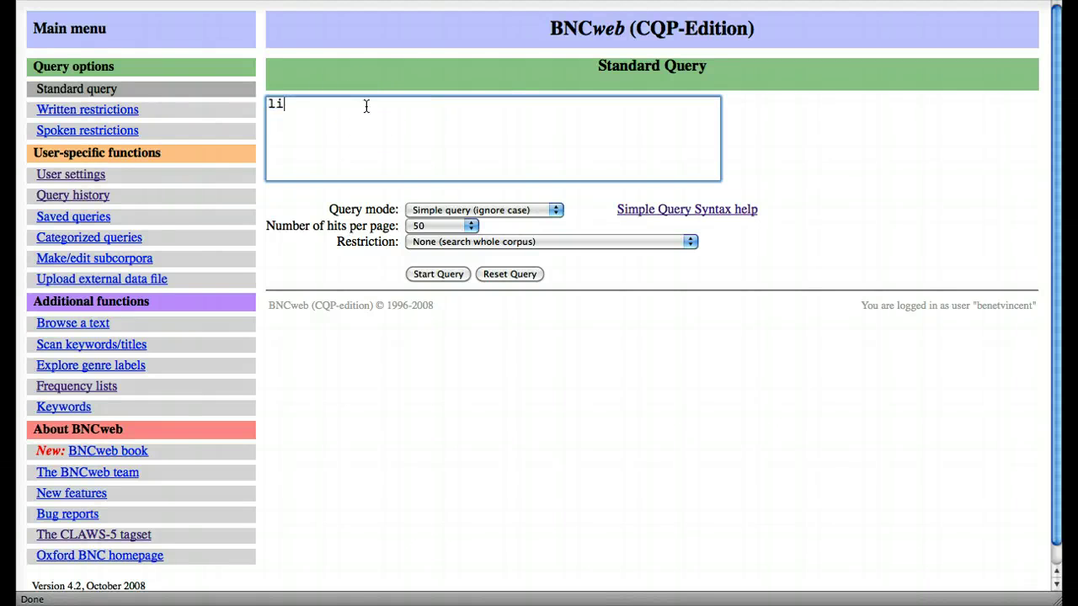
type("ght_V")
type("*")
key("shift+Left")
key("shift+Left")
key("Right")
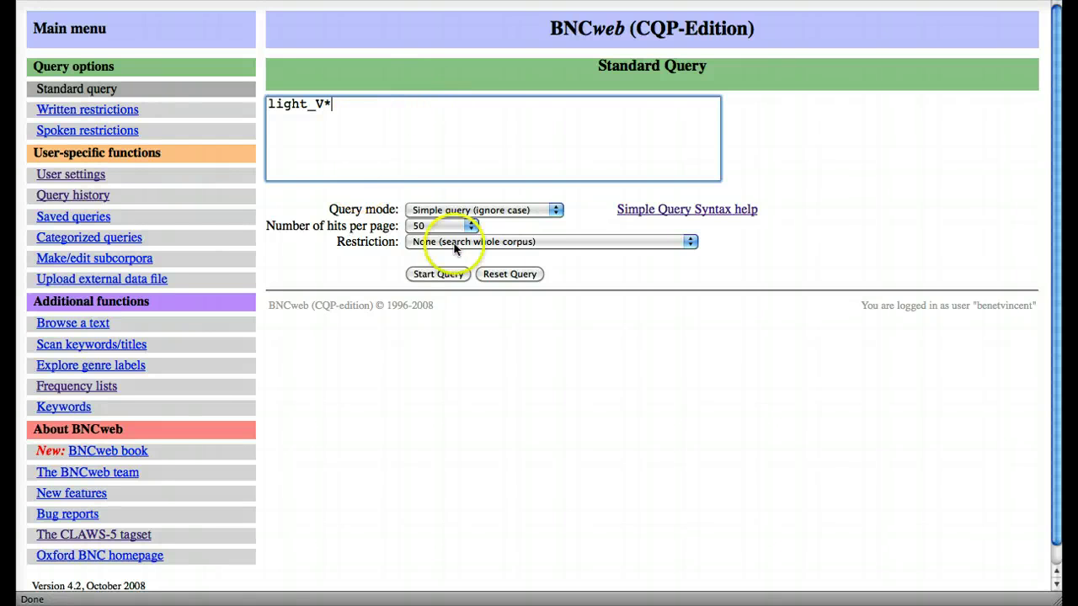
left_click(437, 274)
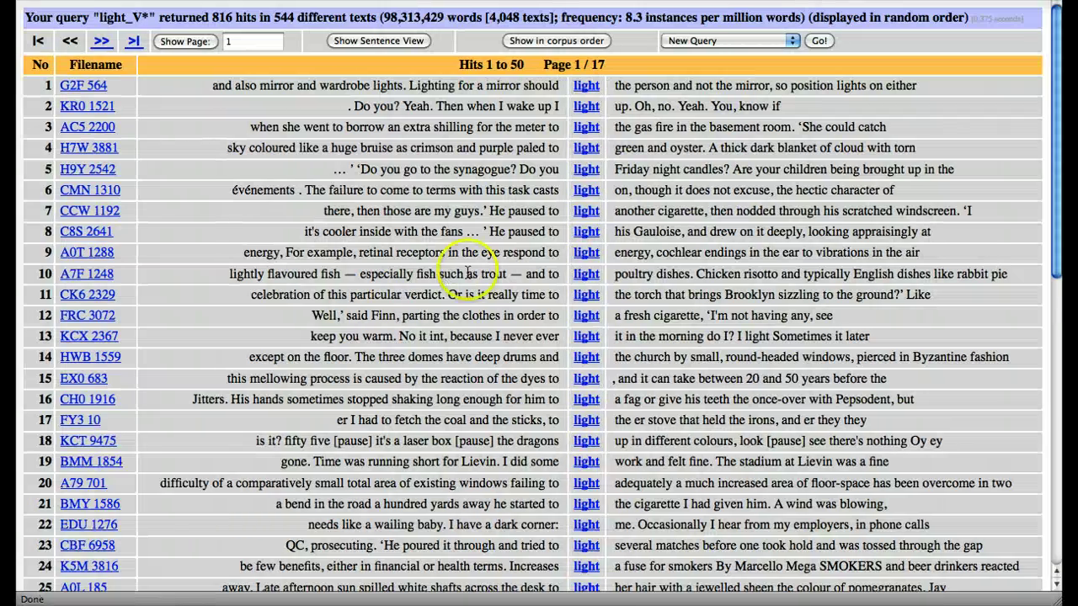
Show a tags-only frequency breakdown of the 816 hits: VVI 566, VVB-NN1 143, VVB 107.
scroll(861, 248, "down", 10)
scroll(861, 245, "up", 10)
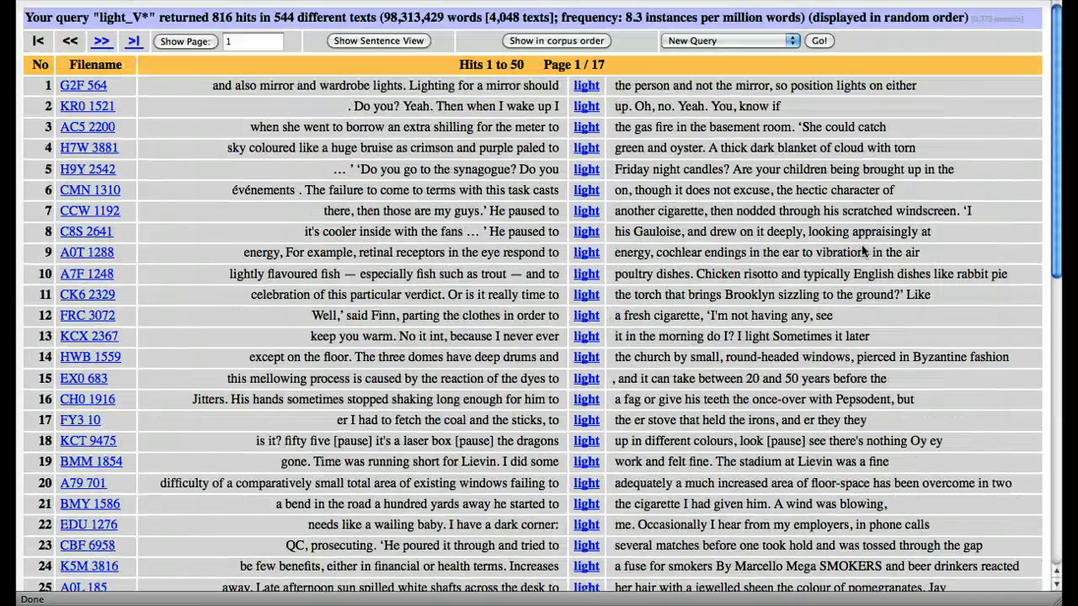
left_click(738, 35)
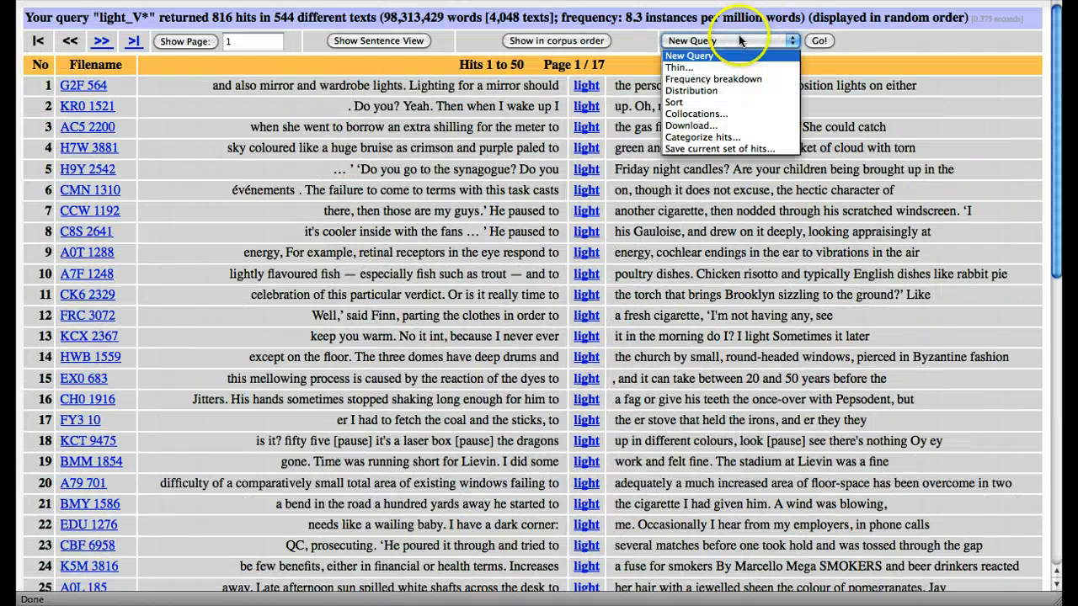
left_click(736, 81)
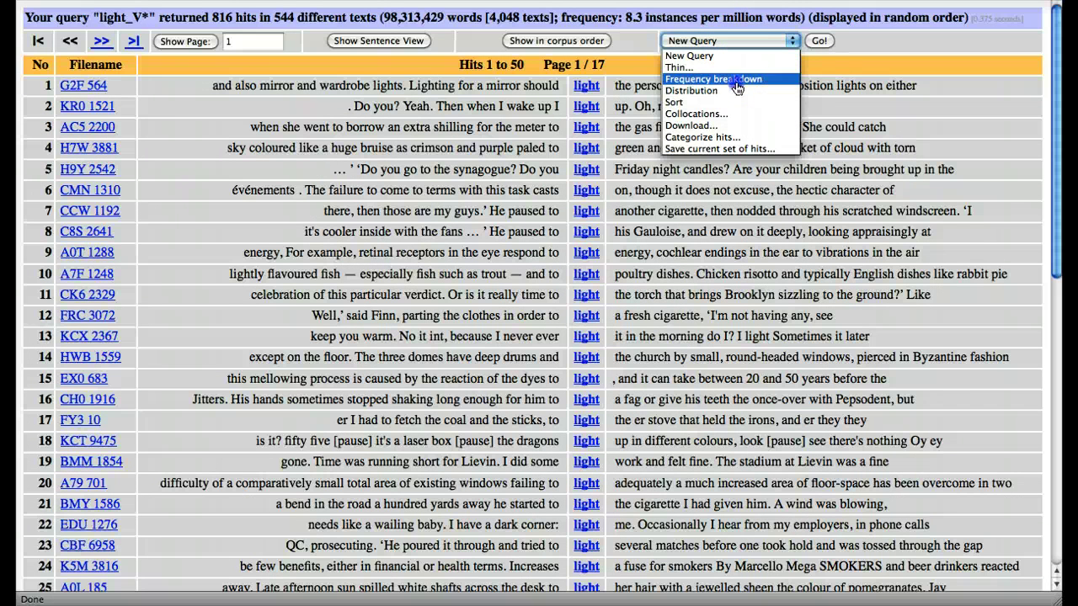
left_click(818, 41)
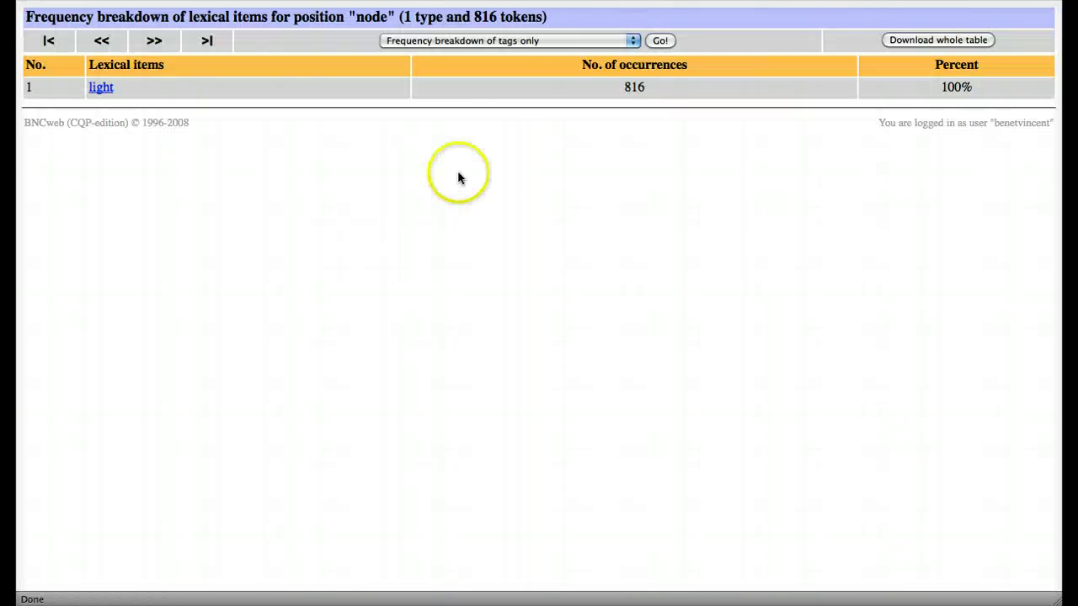
left_click(668, 42)
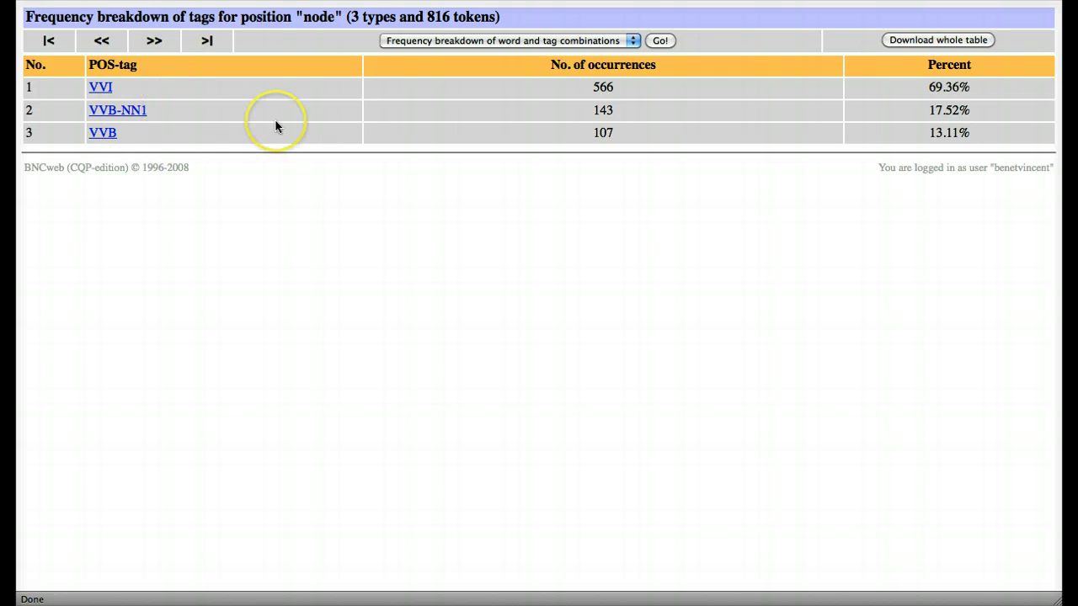
Go back through the earlier pages to the Standard Query form showing light_V*.
key("BackSpace")
key("BackSpace")
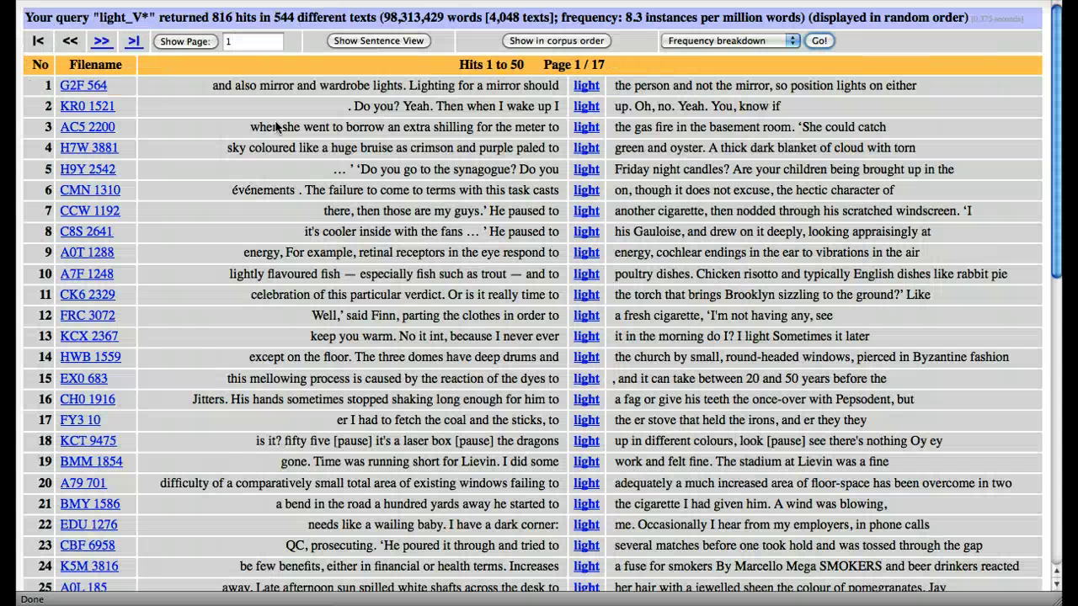
key("BackSpace")
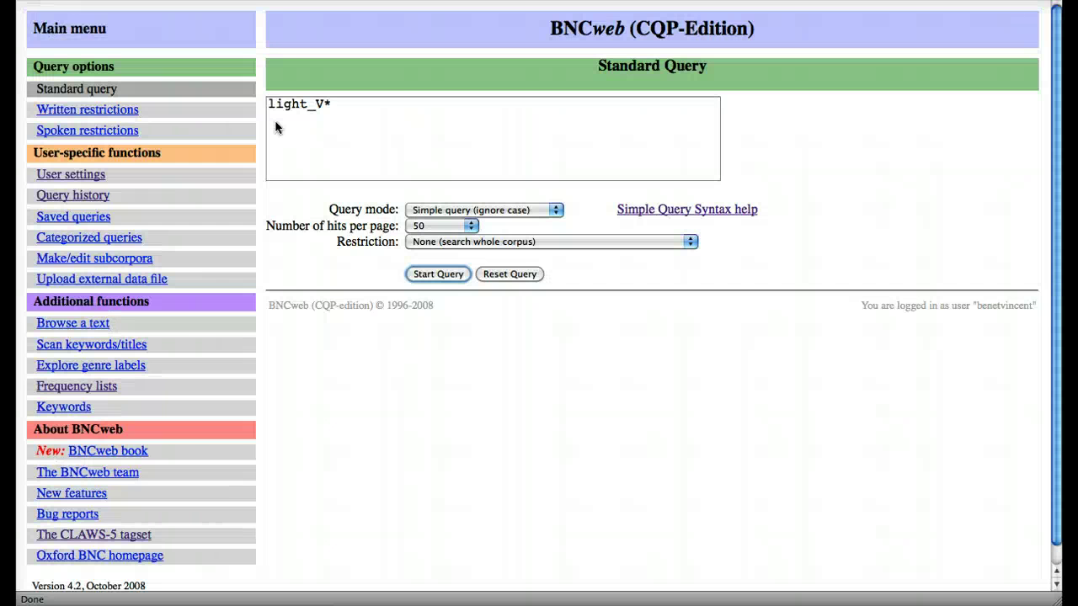
left_click(336, 106)
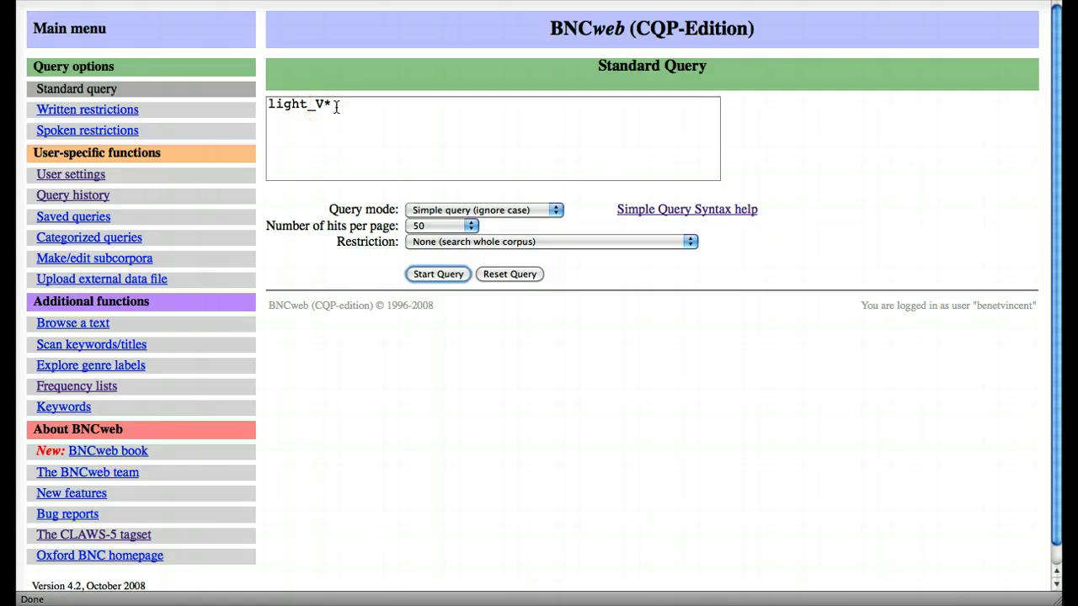